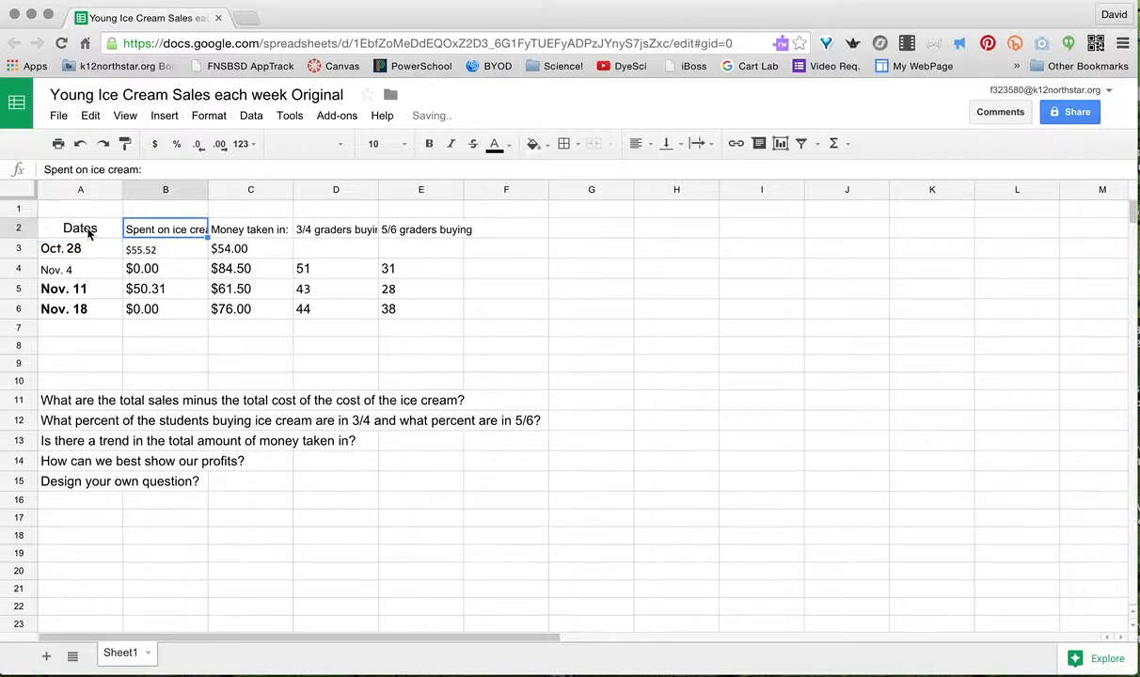
- Wrap the row 2 headings so labels like 'Spent on ice cream:' fit on two lines
left_click(19, 229)
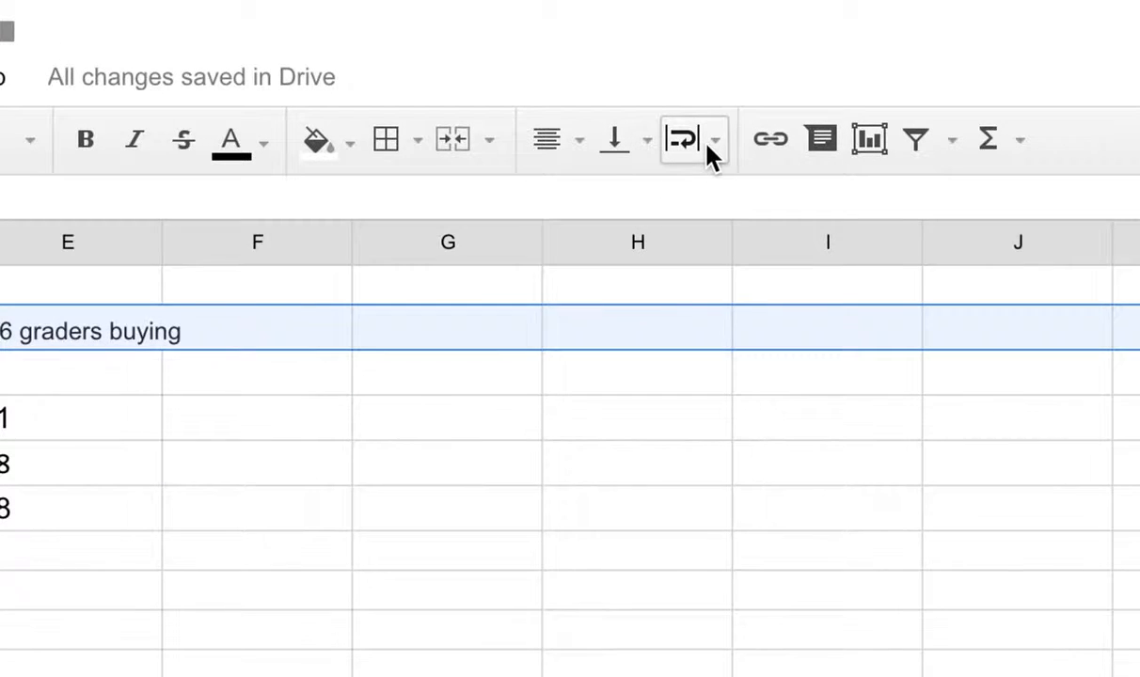
left_click(715, 141)
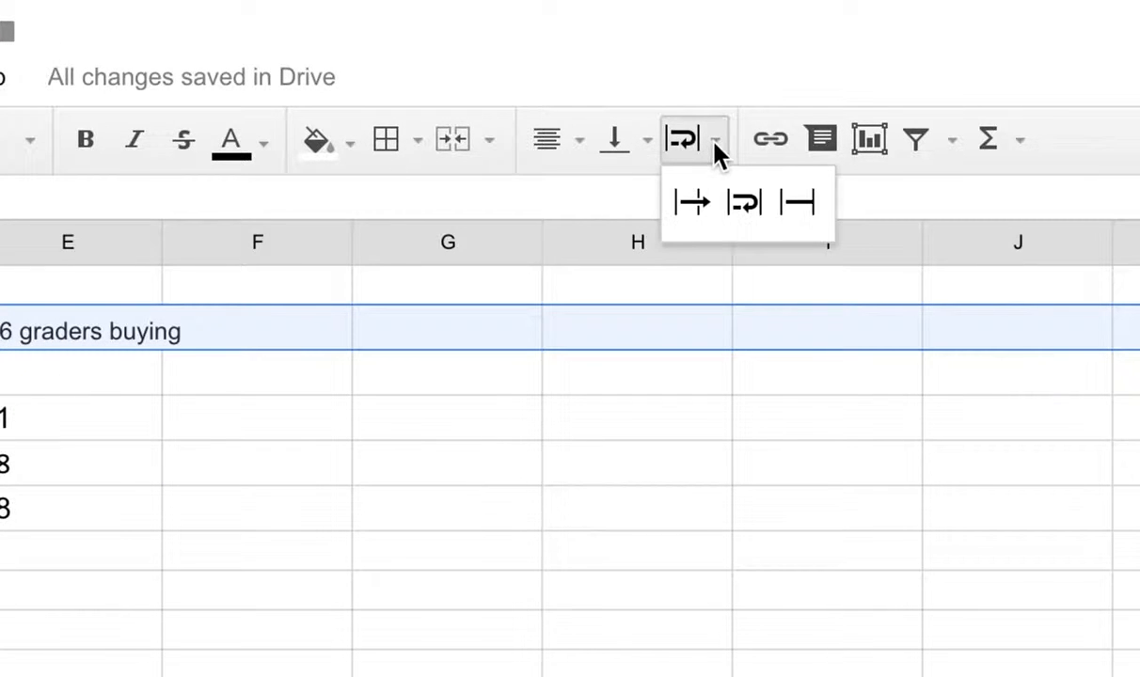
left_click(747, 203)
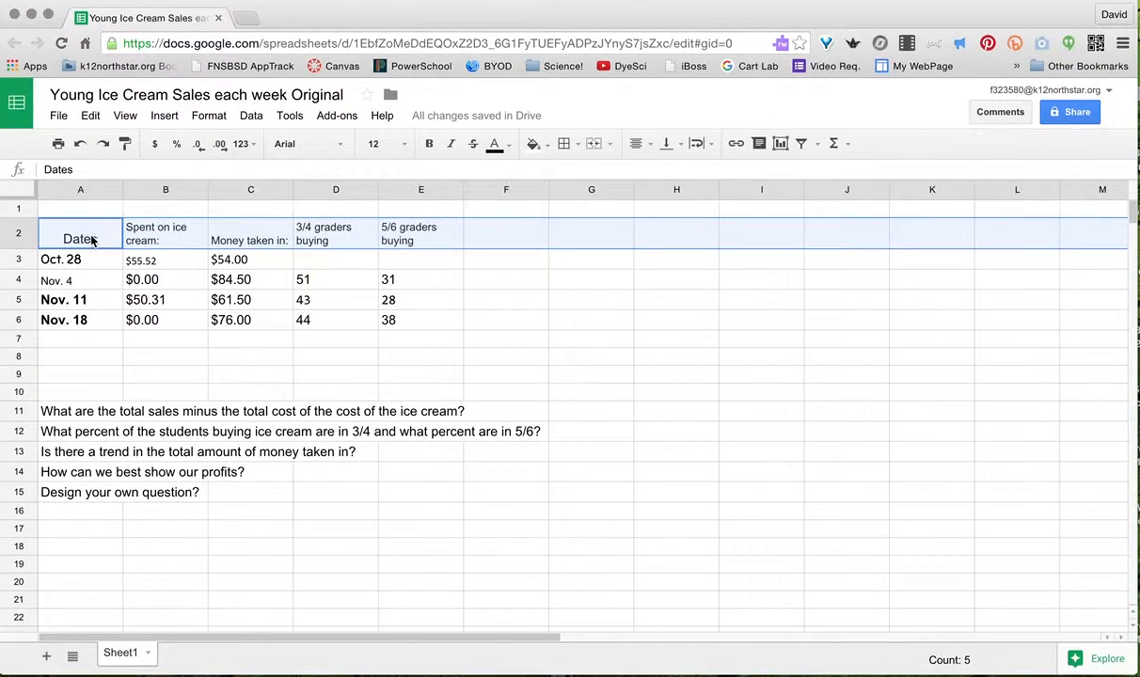
- Set the table A2:E6 to font size 12, keeping Arial
left_click_drag(84, 238, 397, 325)
left_click(402, 144)
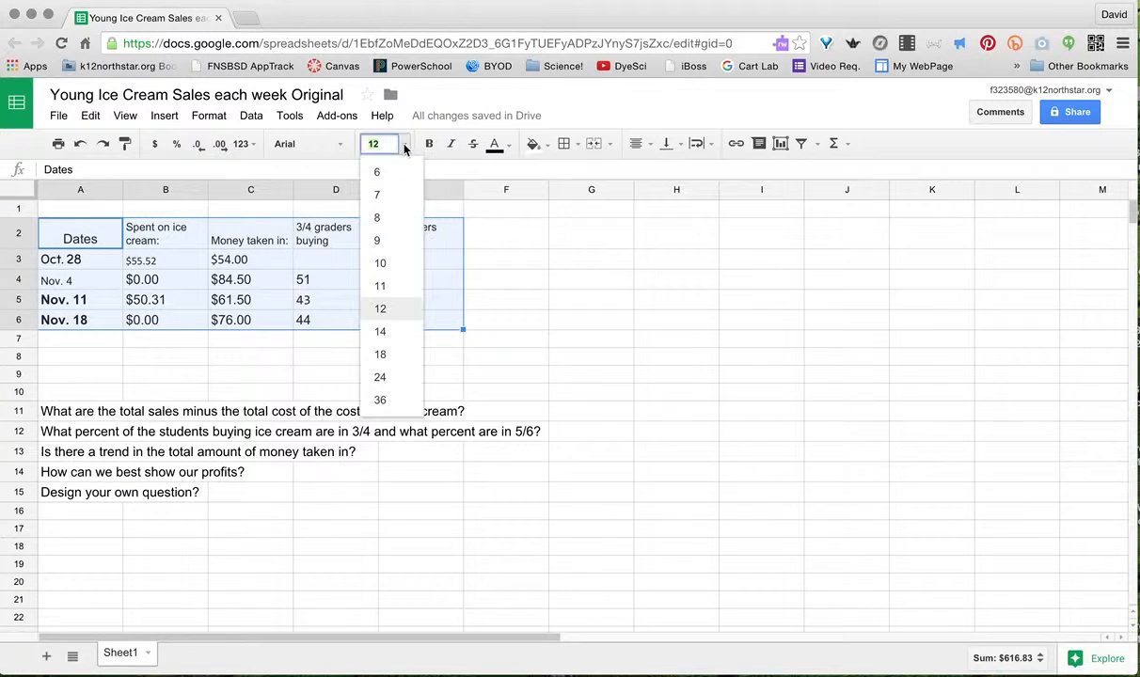
left_click(381, 305)
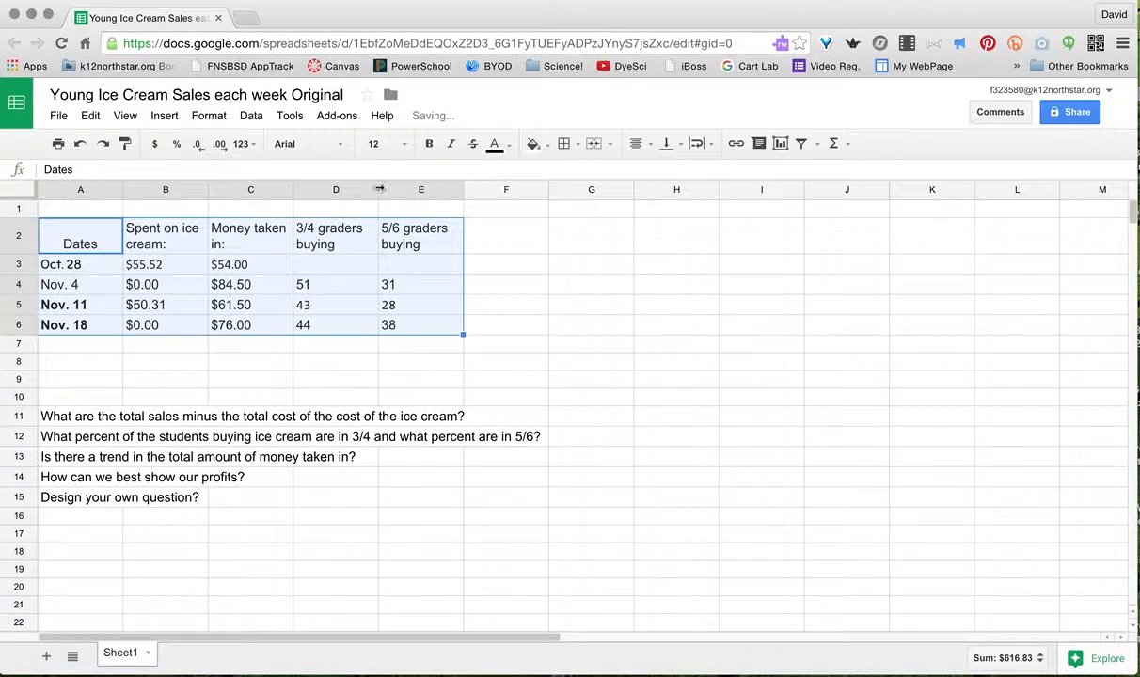
left_click(336, 144)
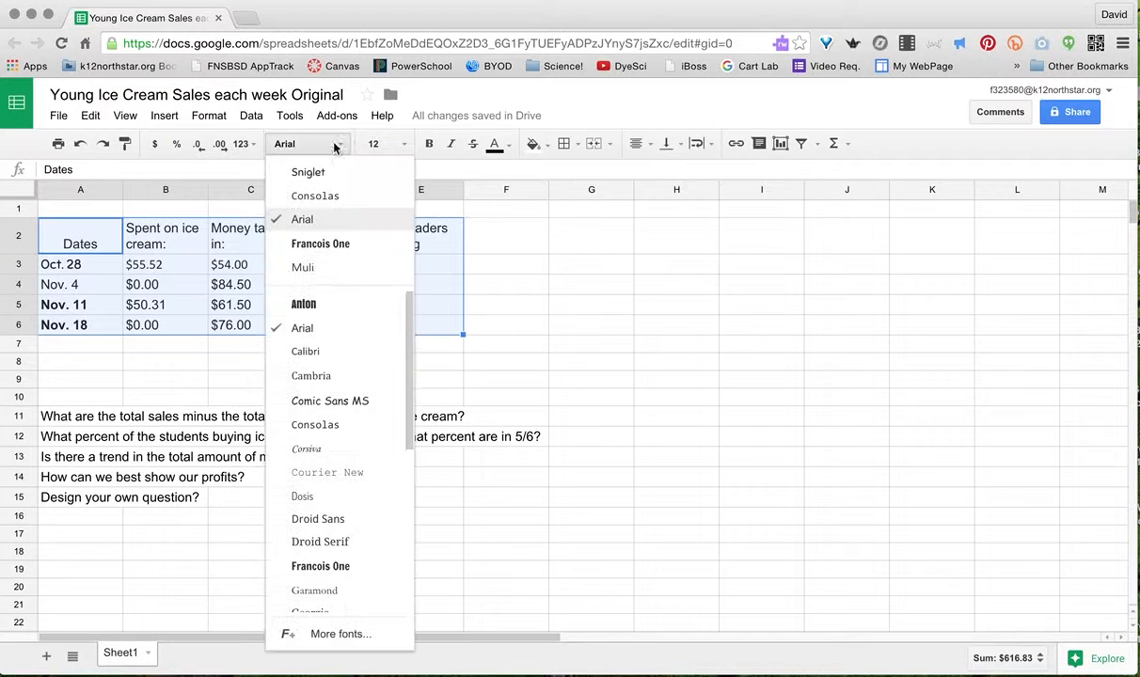
left_click(309, 220)
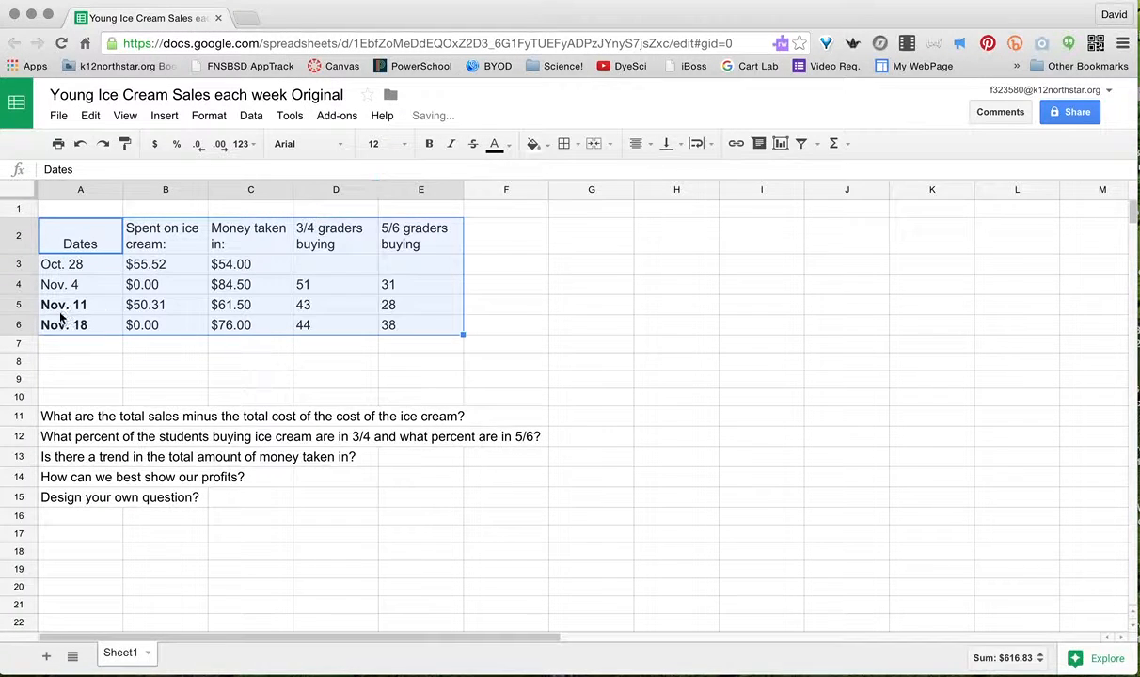
- Make the four dates Oct. 28 to Nov. 18 non-bold
left_click(69, 265)
left_click(69, 249)
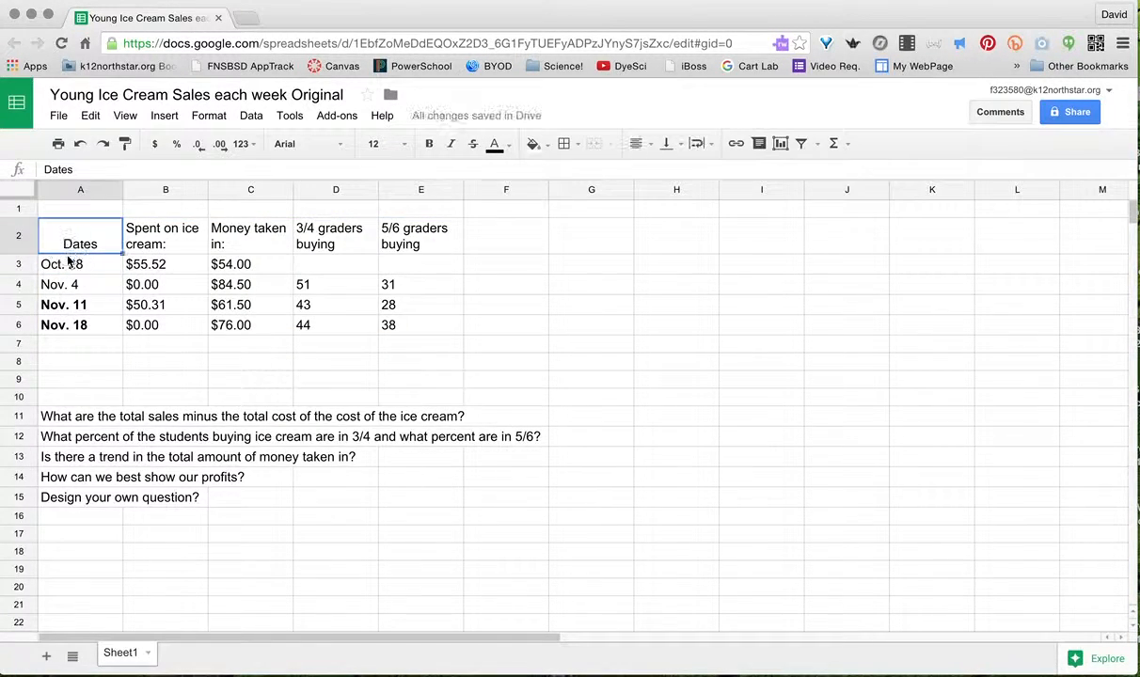
left_click_drag(66, 265, 68, 321)
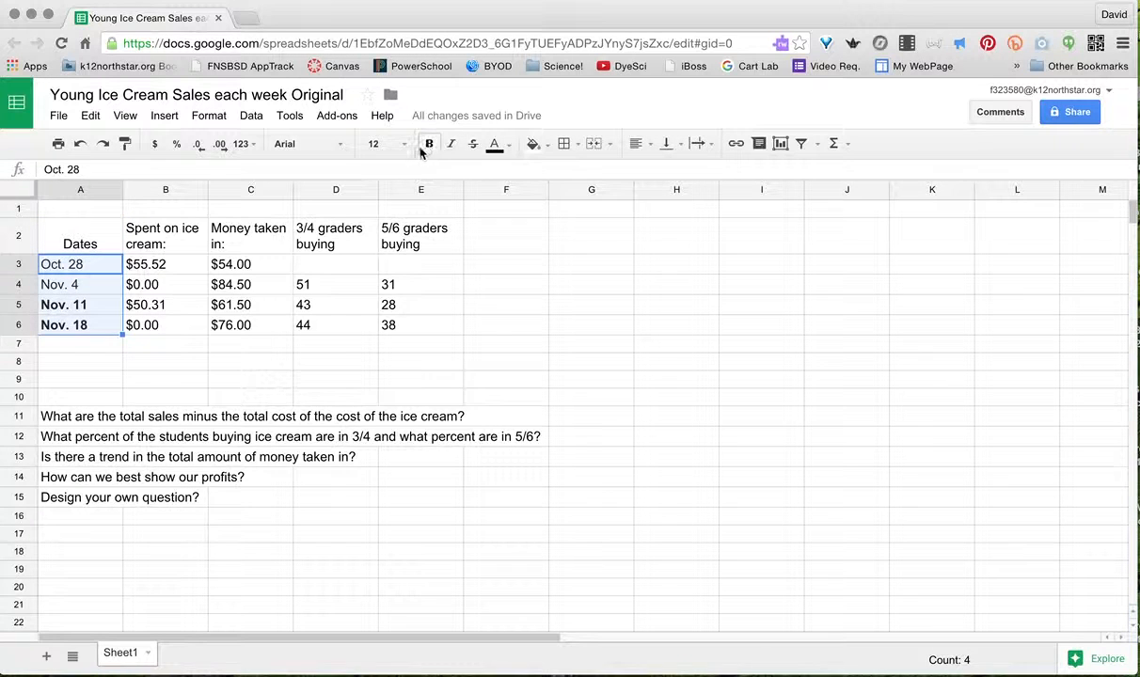
left_click(429, 146)
left_click(428, 146)
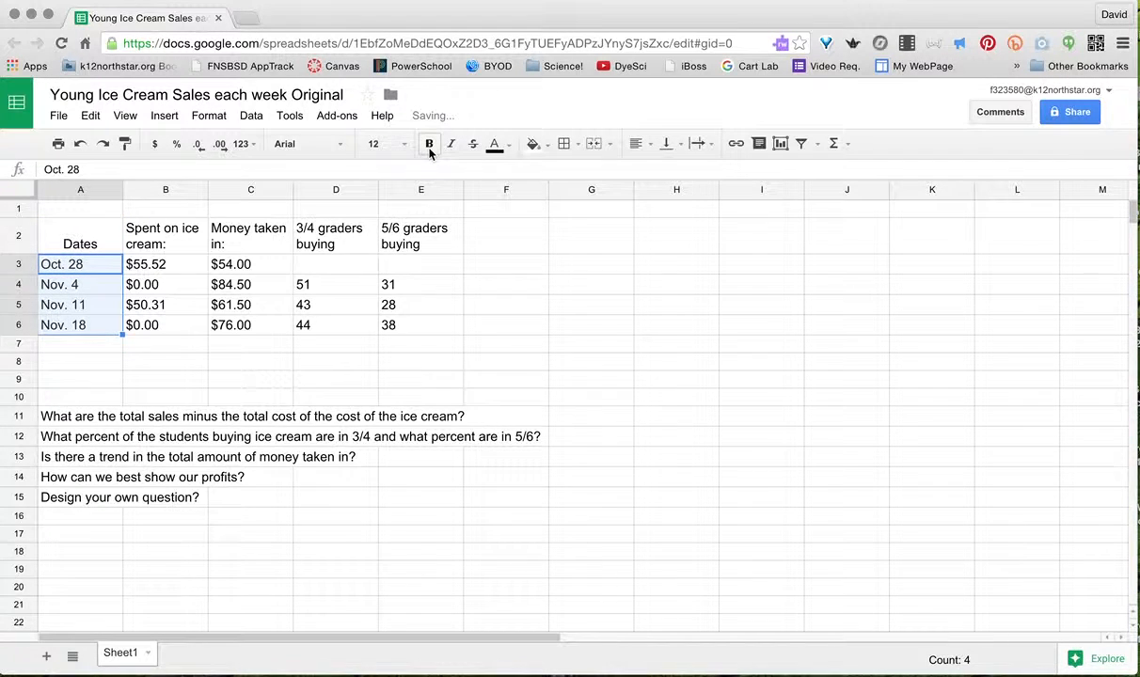
- Center the headings and figures in B2:E6 horizontally
left_click(168, 241)
left_click_drag(167, 241, 408, 331)
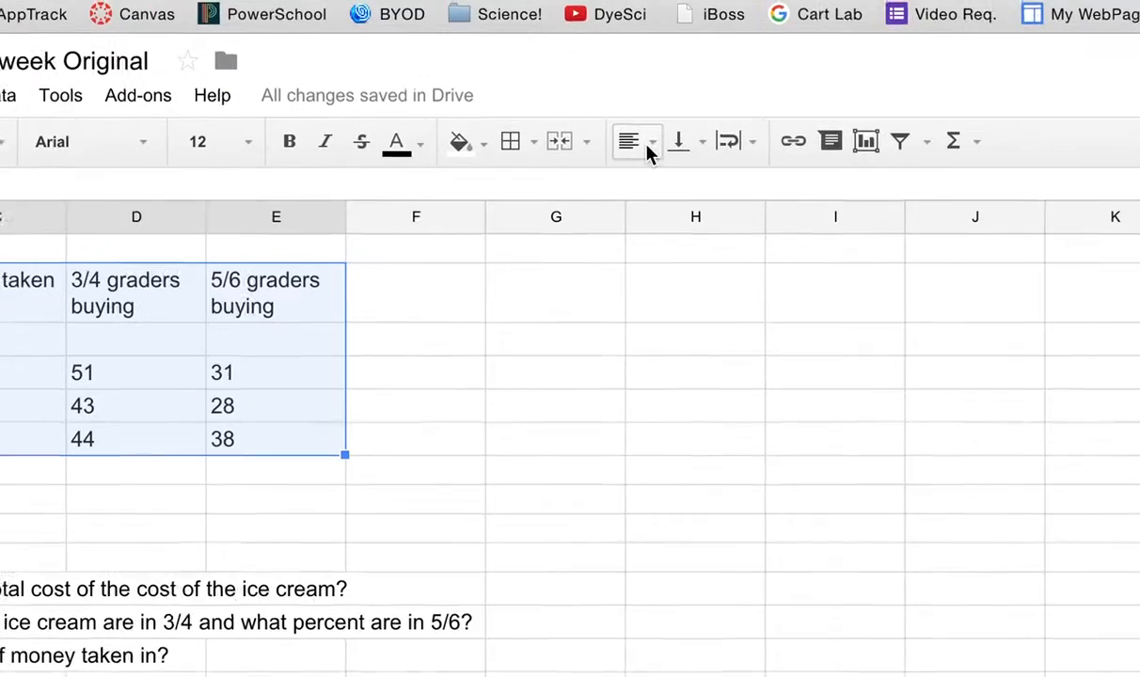
left_click(651, 144)
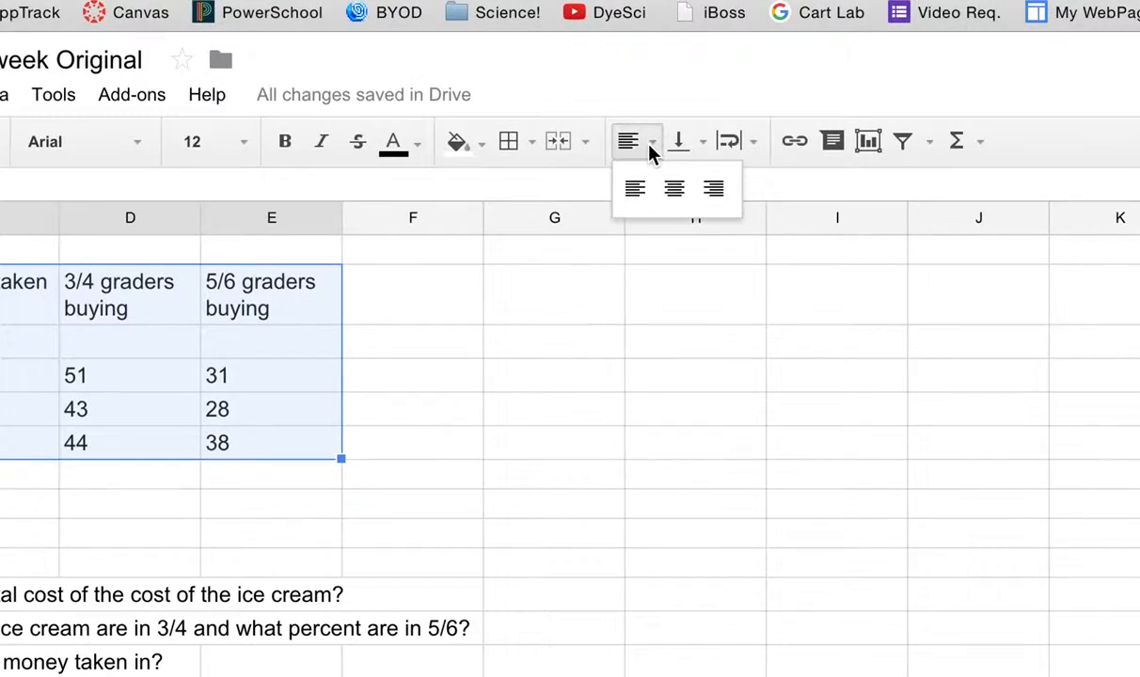
left_click(674, 188)
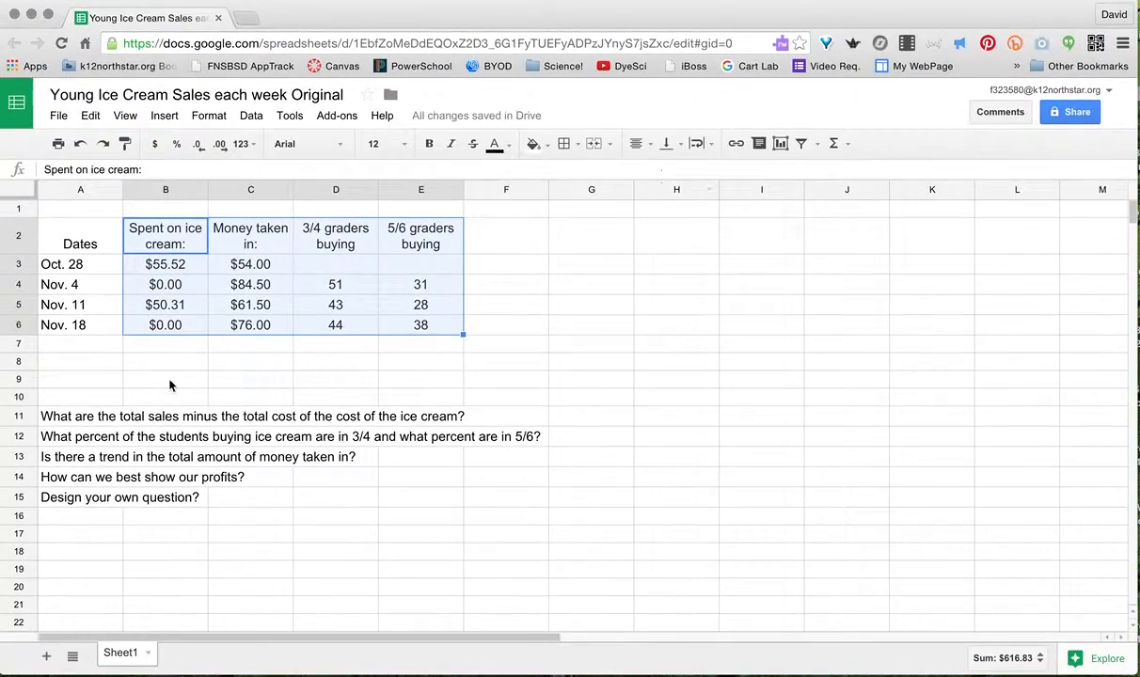
left_click(64, 415)
- Total the Spent on ice cream column with SUM, giving $105.83 in row 8
left_click(23, 415)
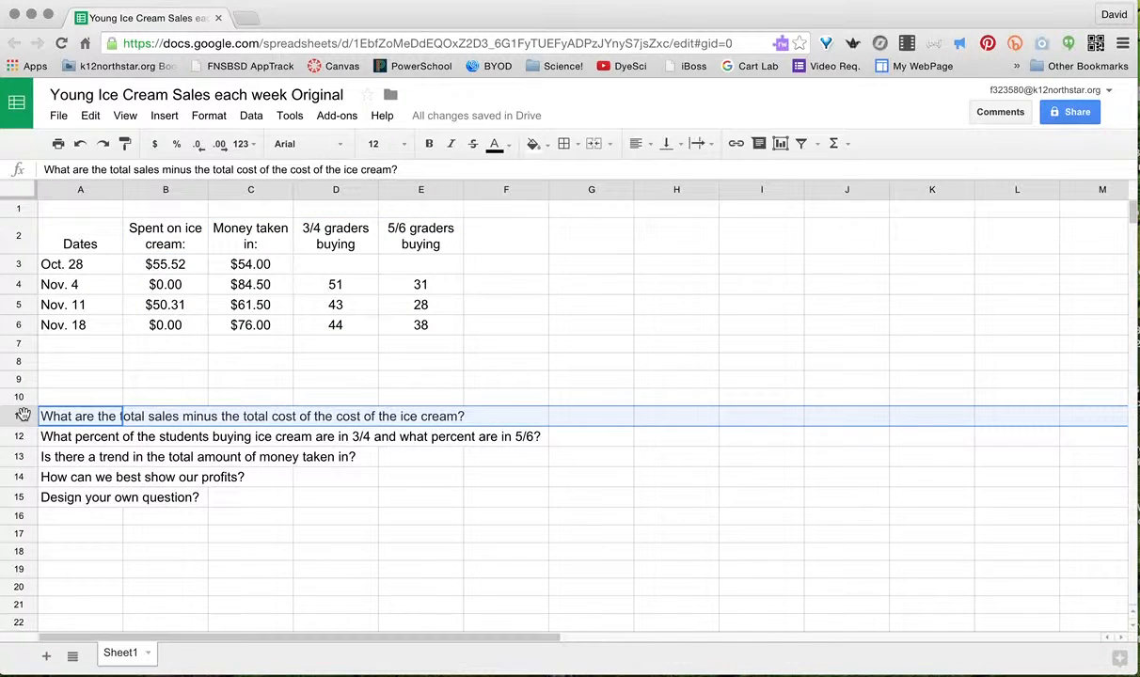
left_click(172, 346)
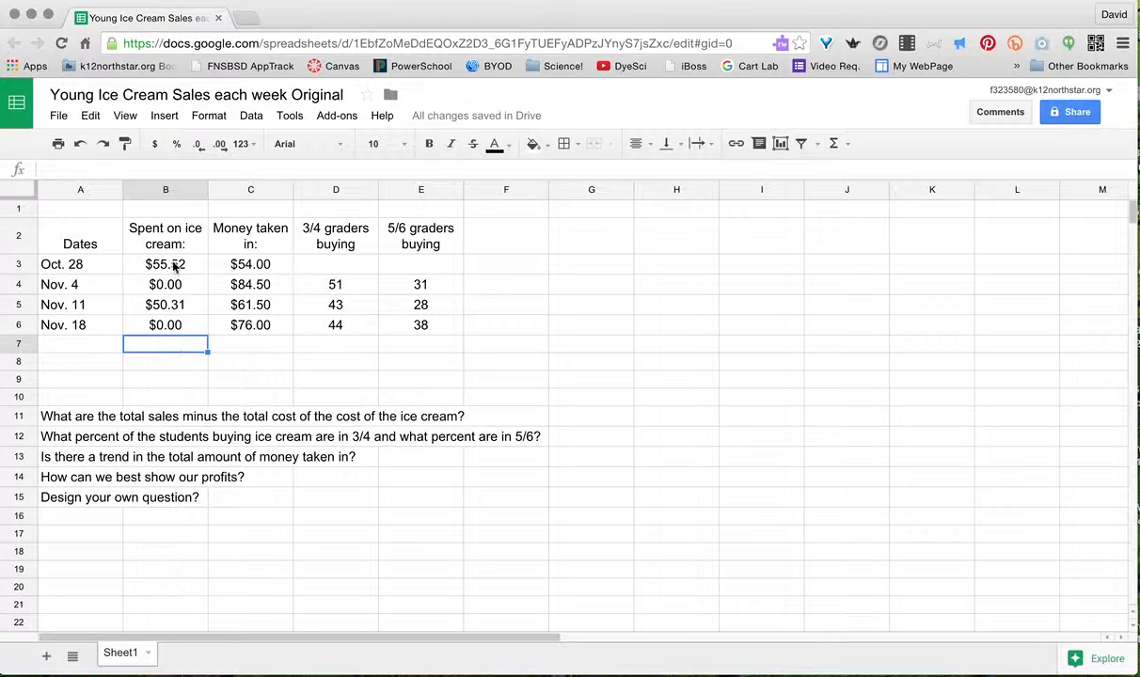
left_click_drag(166, 264, 167, 353)
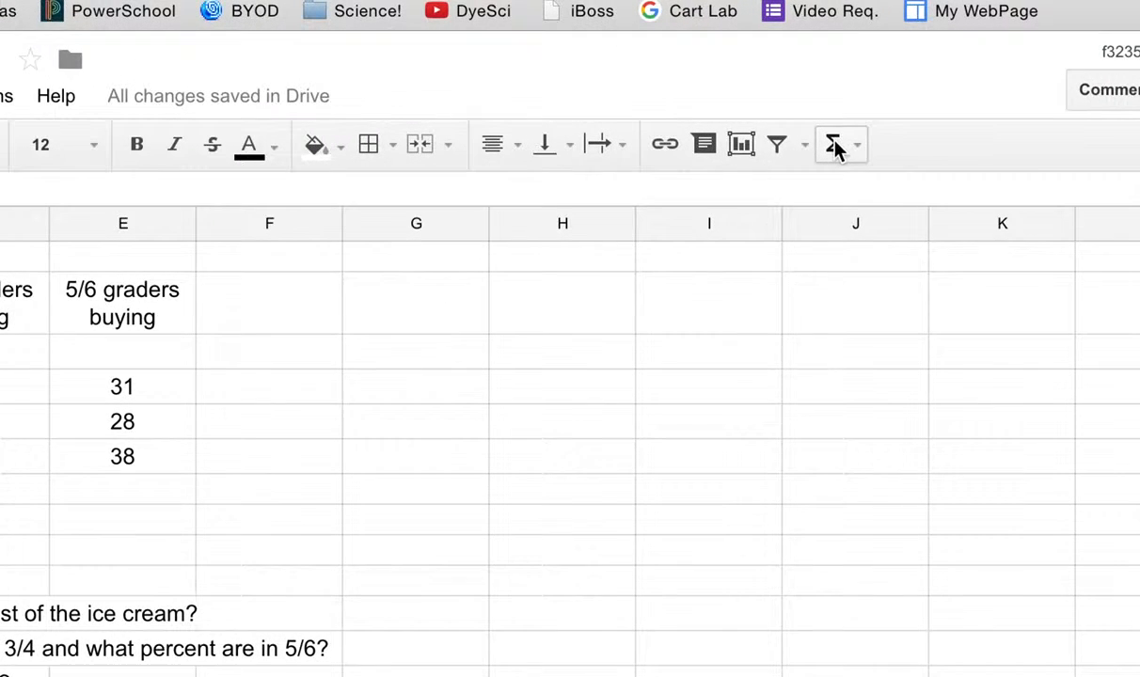
left_click(834, 144)
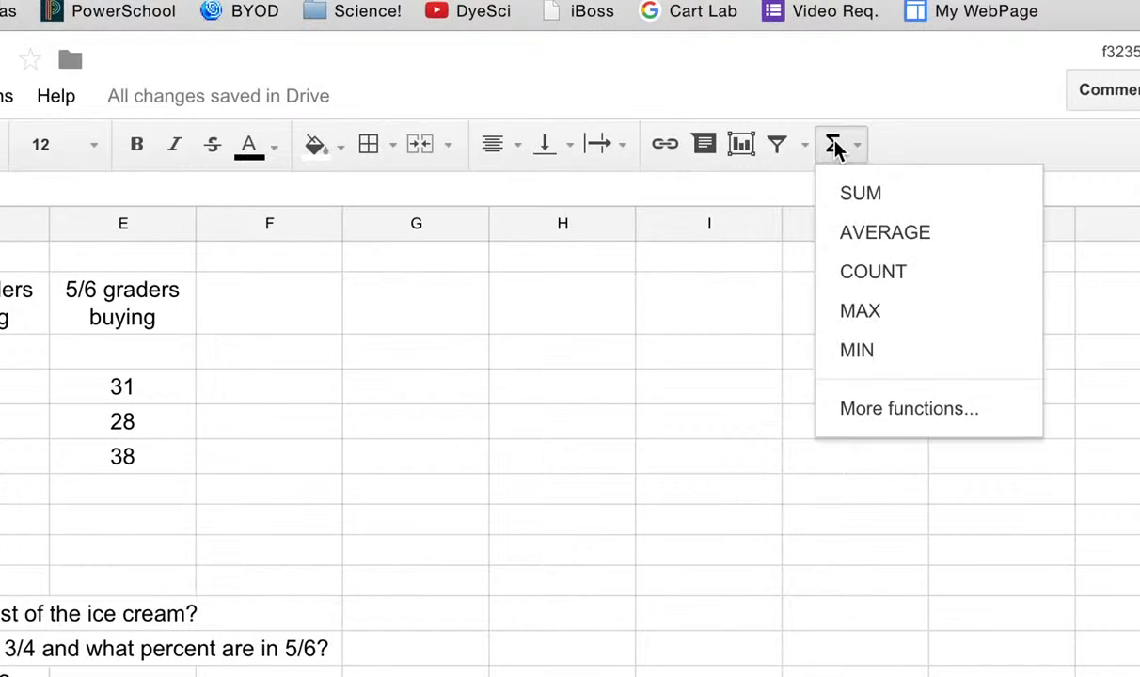
left_click(851, 195)
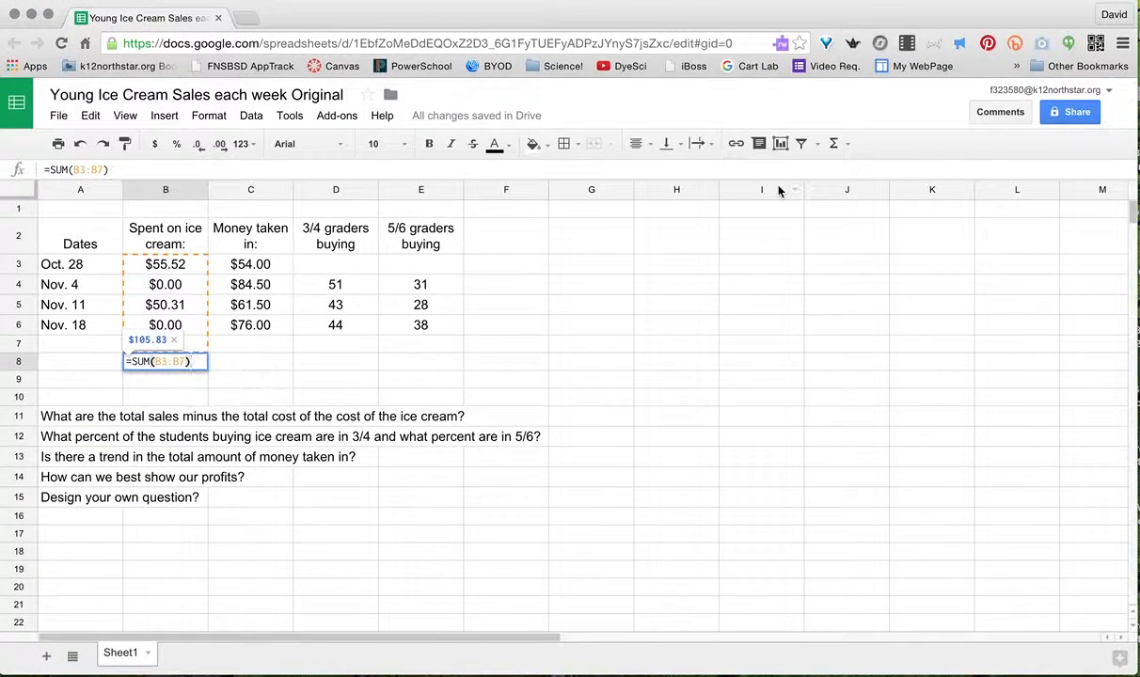
key("Return")
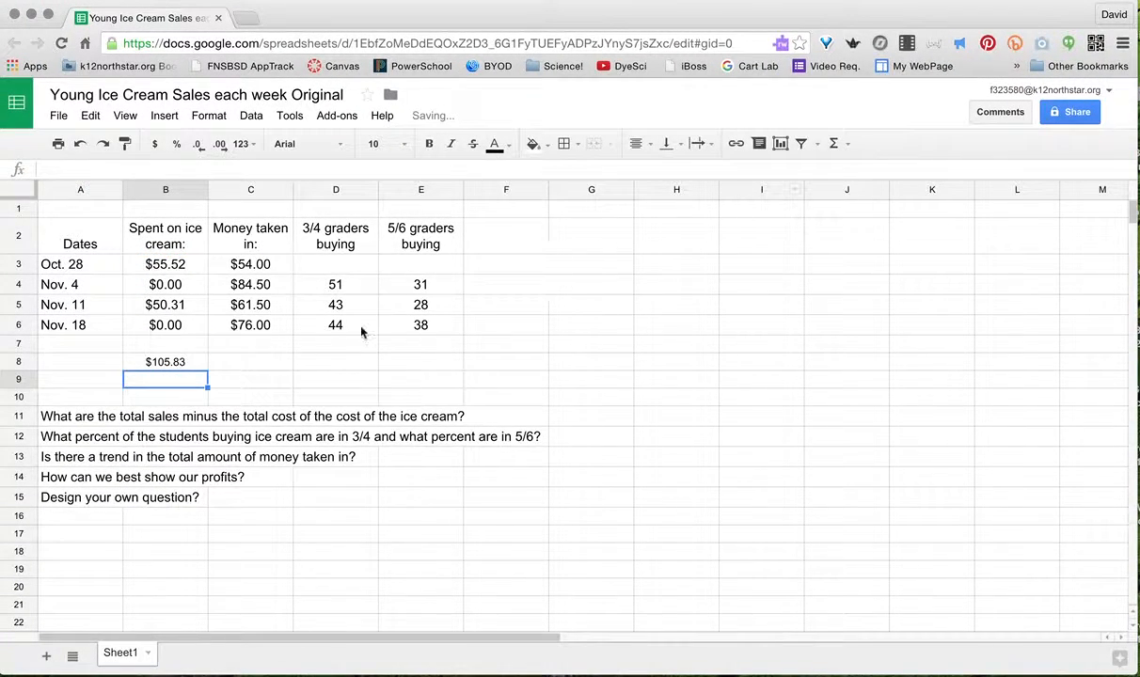
- Label row 8 'Total' in cell A8
left_click(101, 360)
type("T")
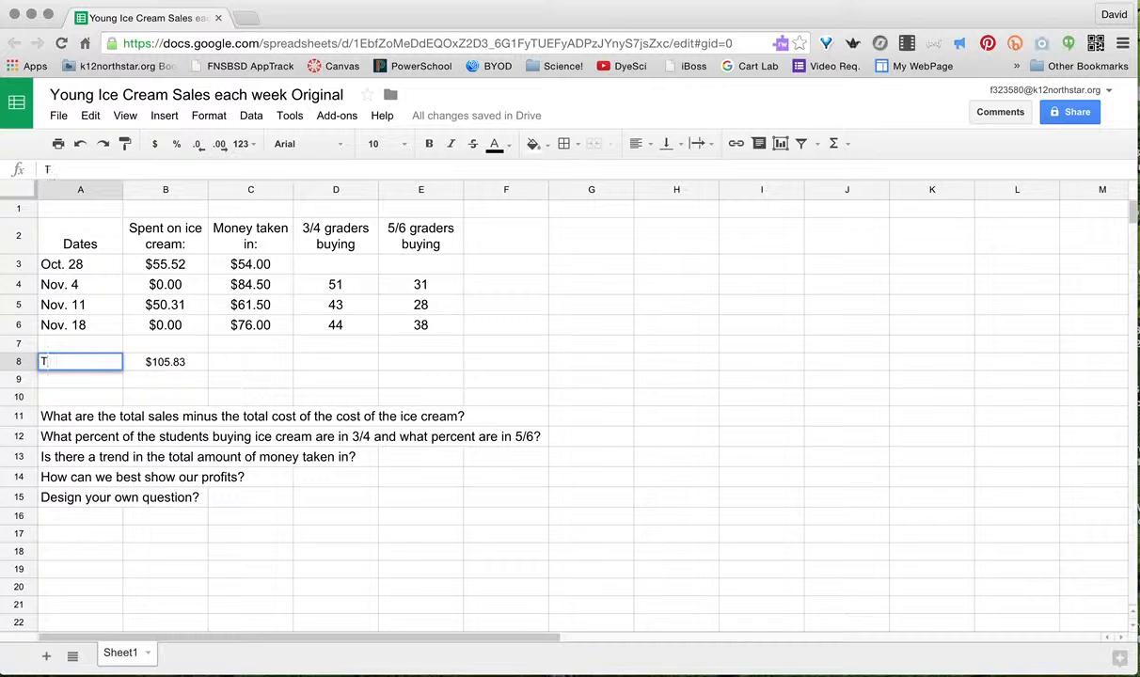
type("otal")
left_click(249, 367)
- Enter =sum(C3:C6) in C8 to total Money taken in as $276.00
left_click_drag(252, 264, 252, 370)
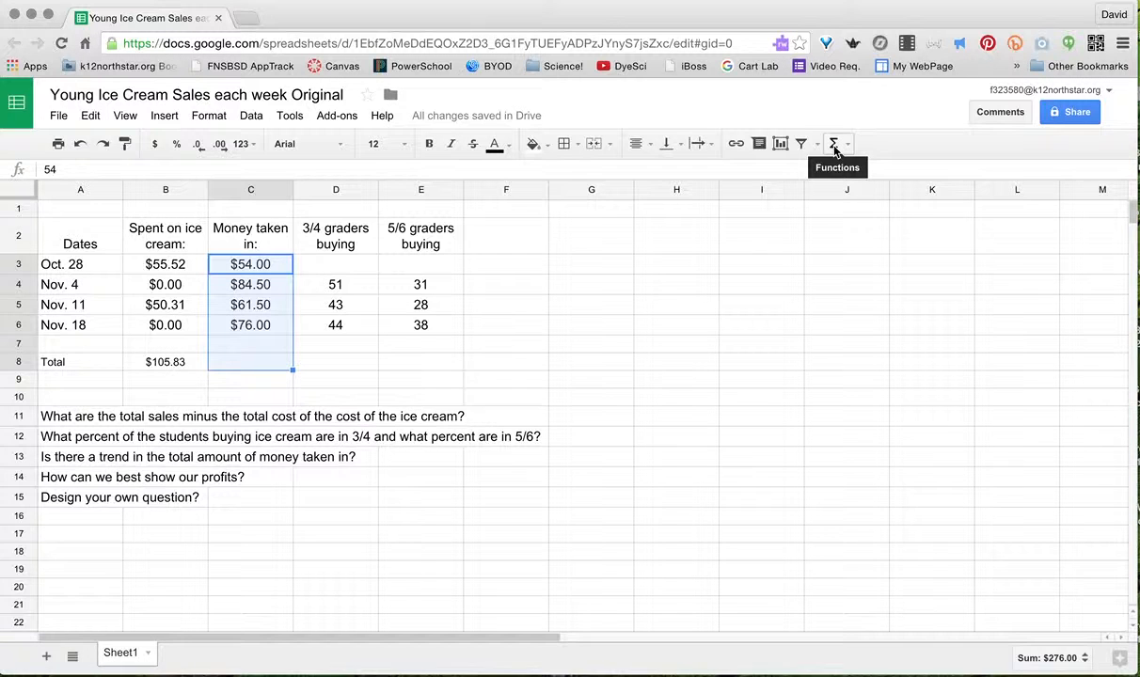
left_click(259, 365)
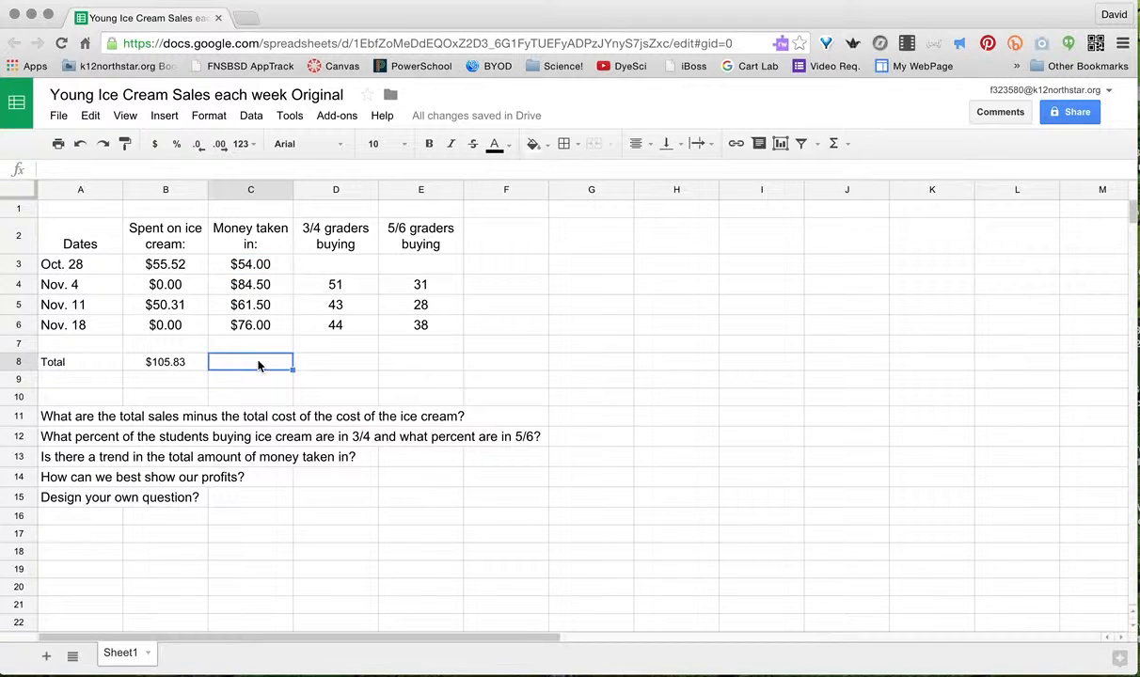
type("=sum")
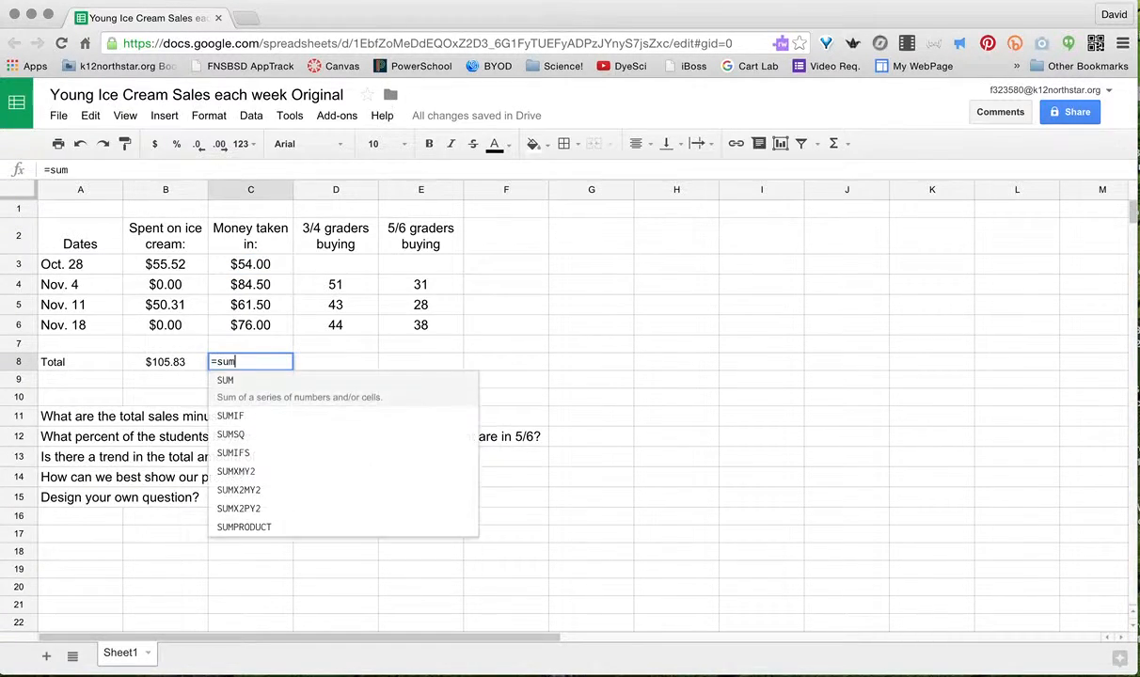
type("(")
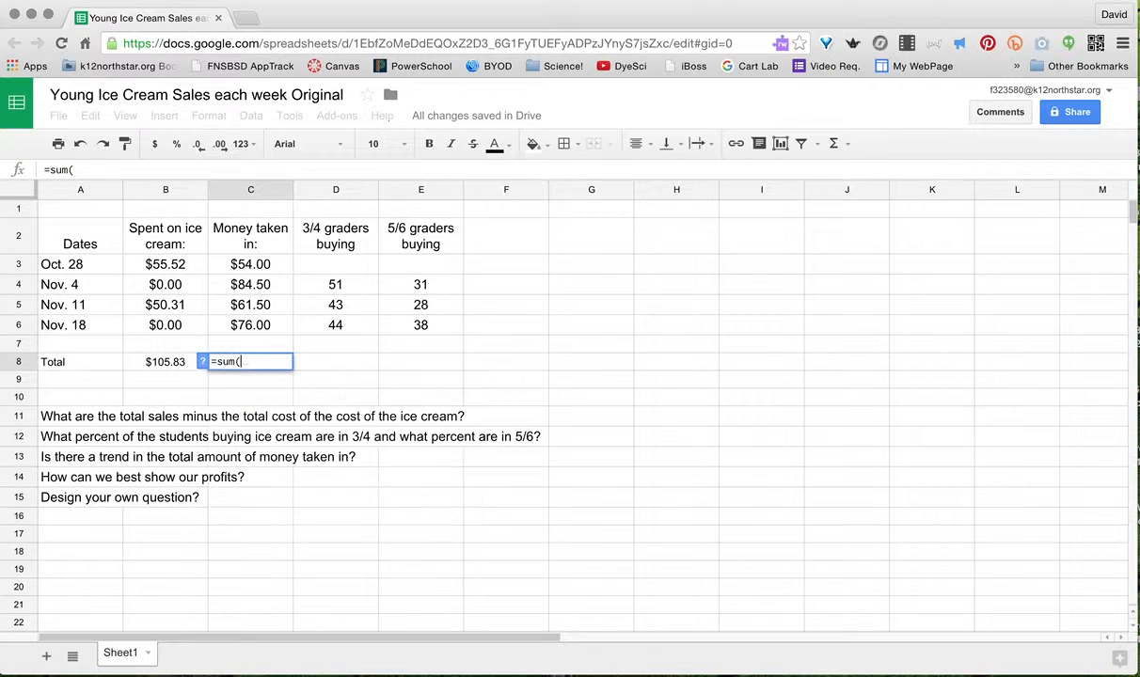
left_click_drag(263, 262, 272, 322)
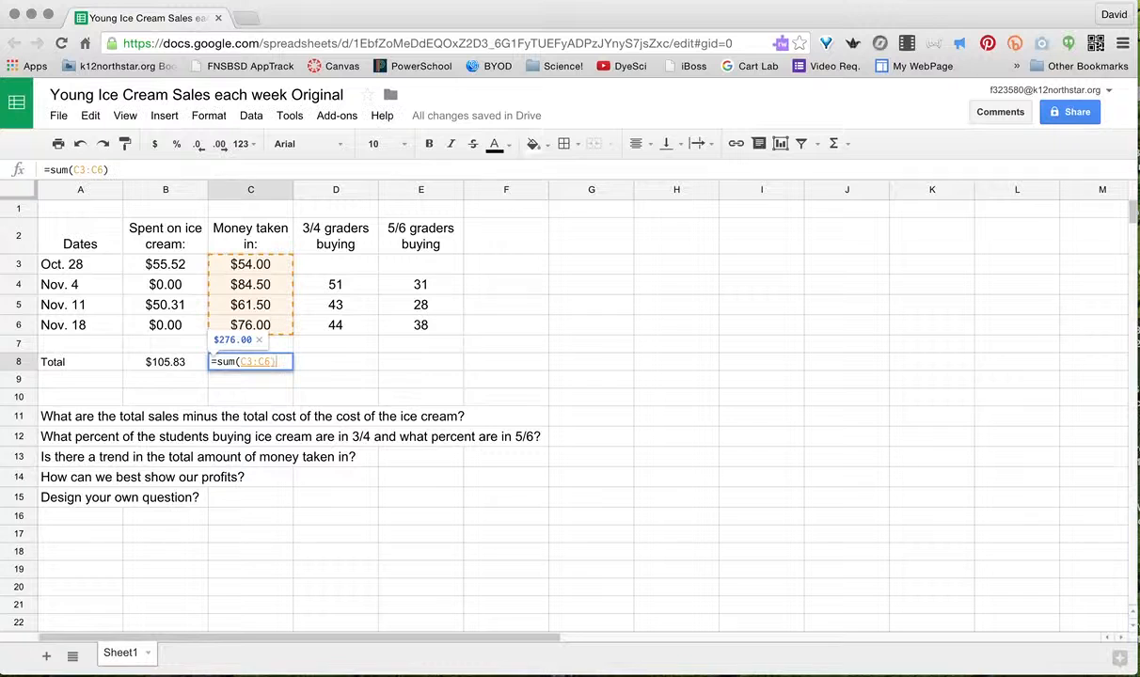
type(")")
key("Return")
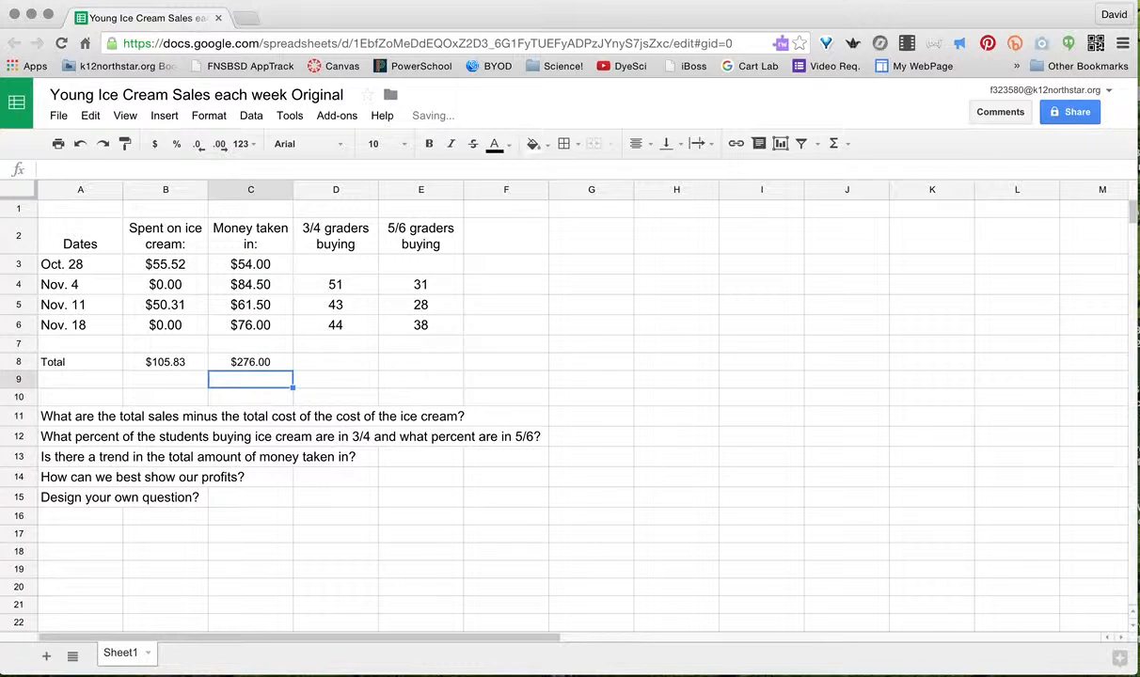
left_click(96, 376)
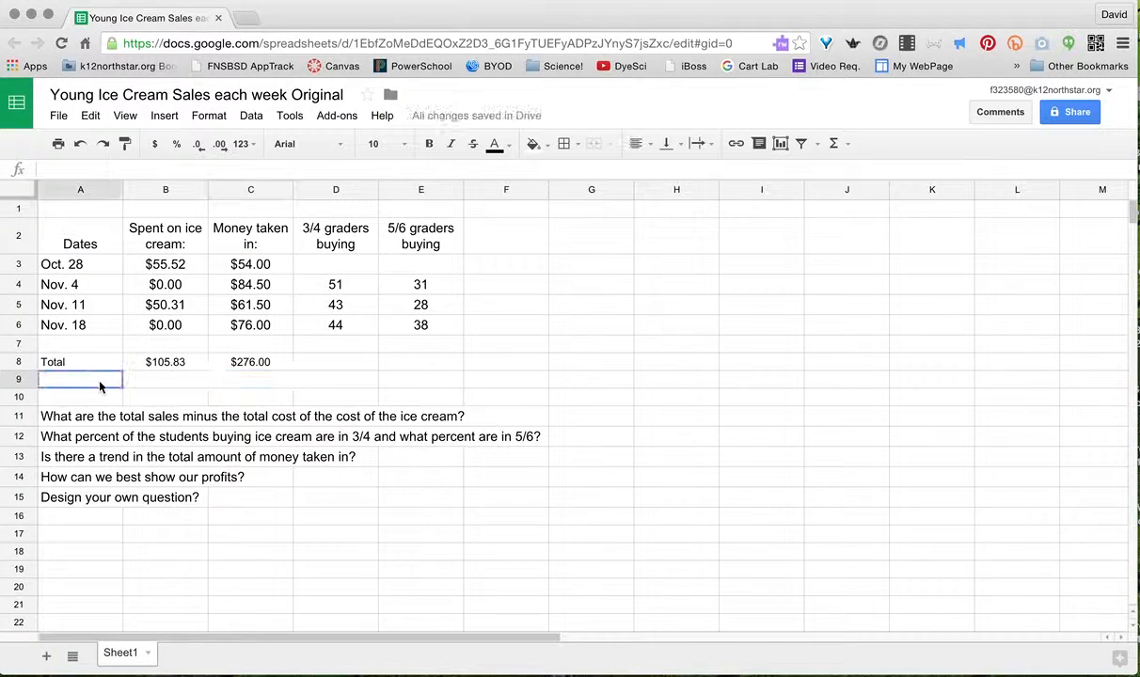
- Add a Profits label in A9 with =C8-B8 beside it, giving $170.17
type("Profits")
key("Tab")
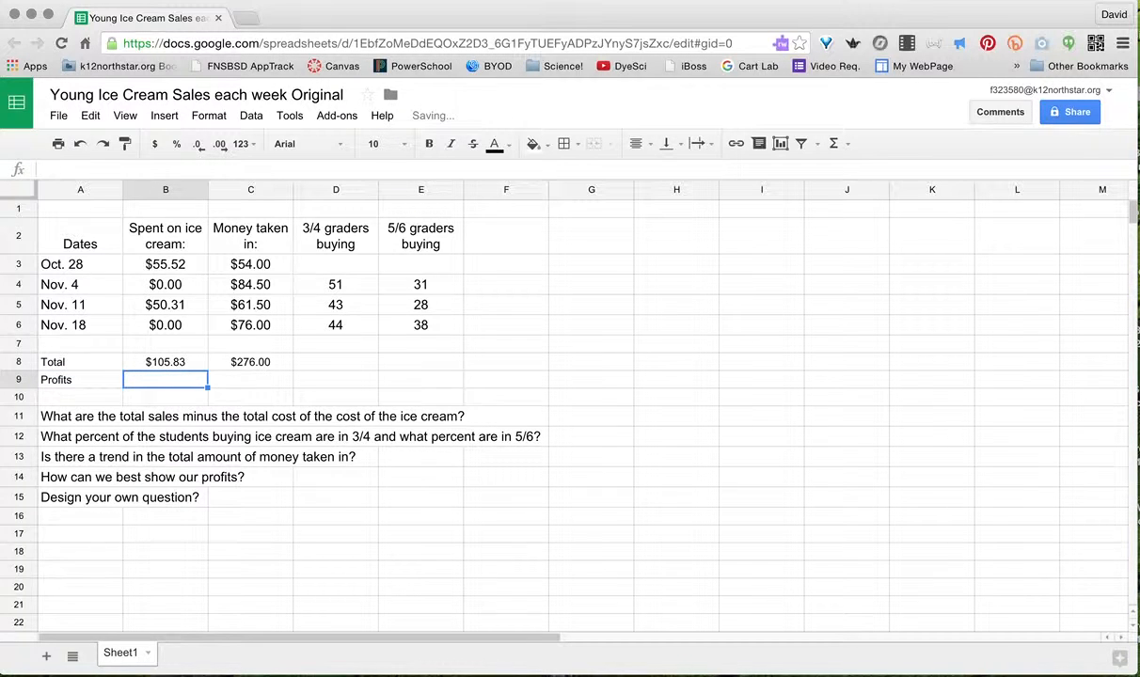
type("=")
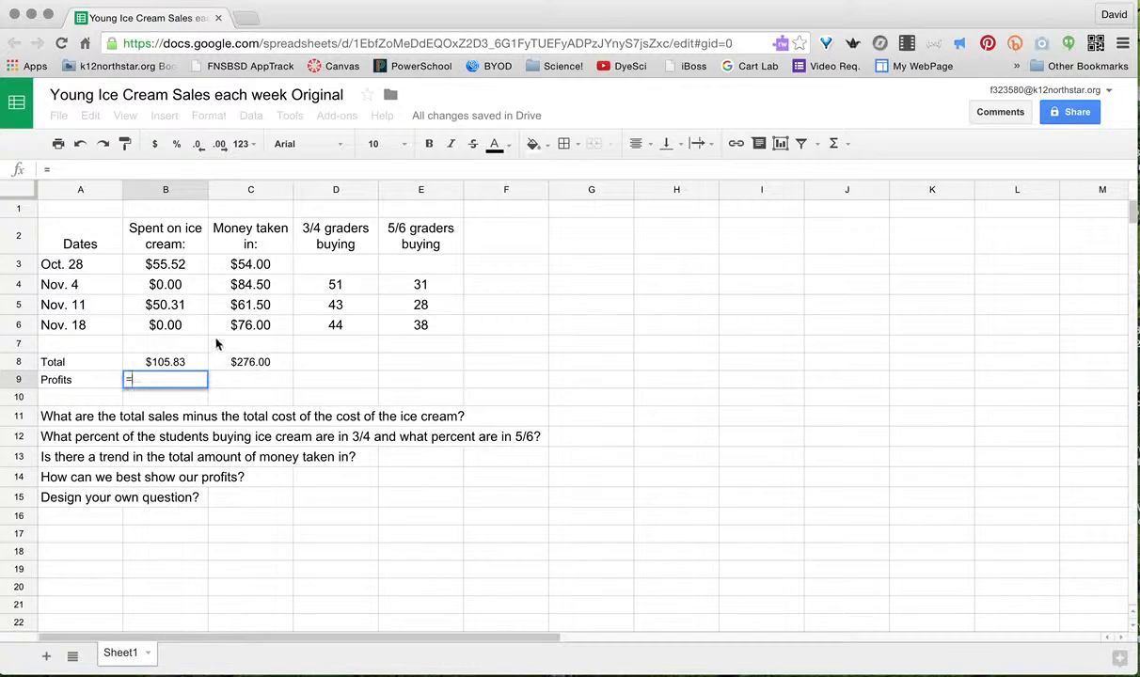
left_click(226, 366)
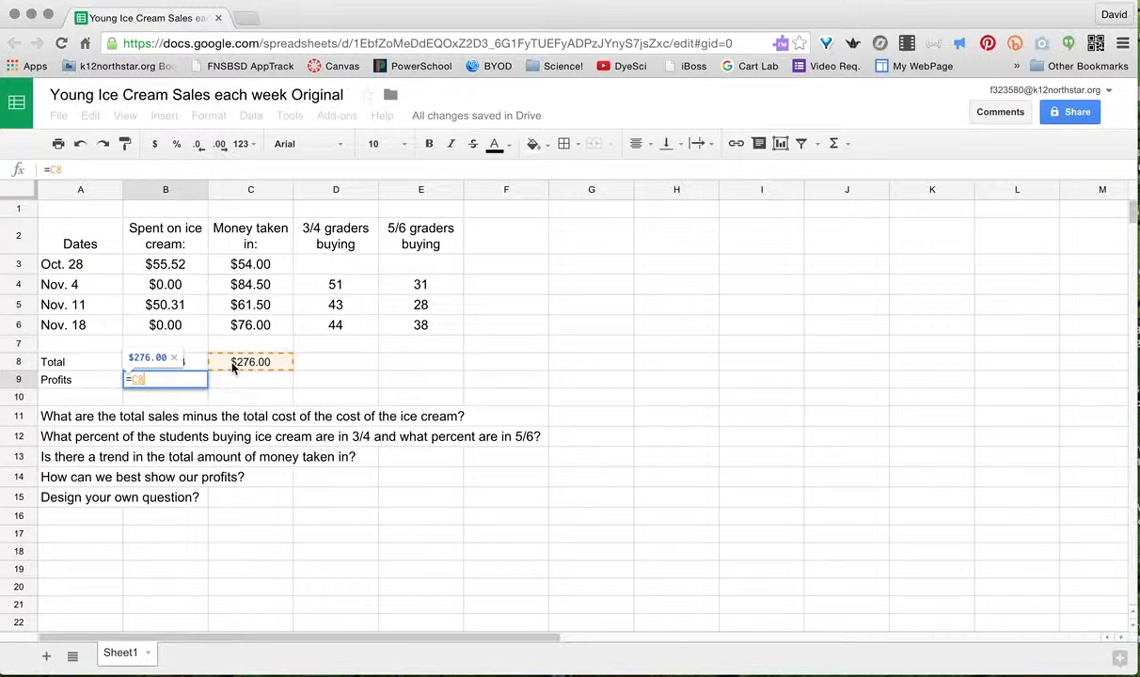
type("-")
left_click(167, 367)
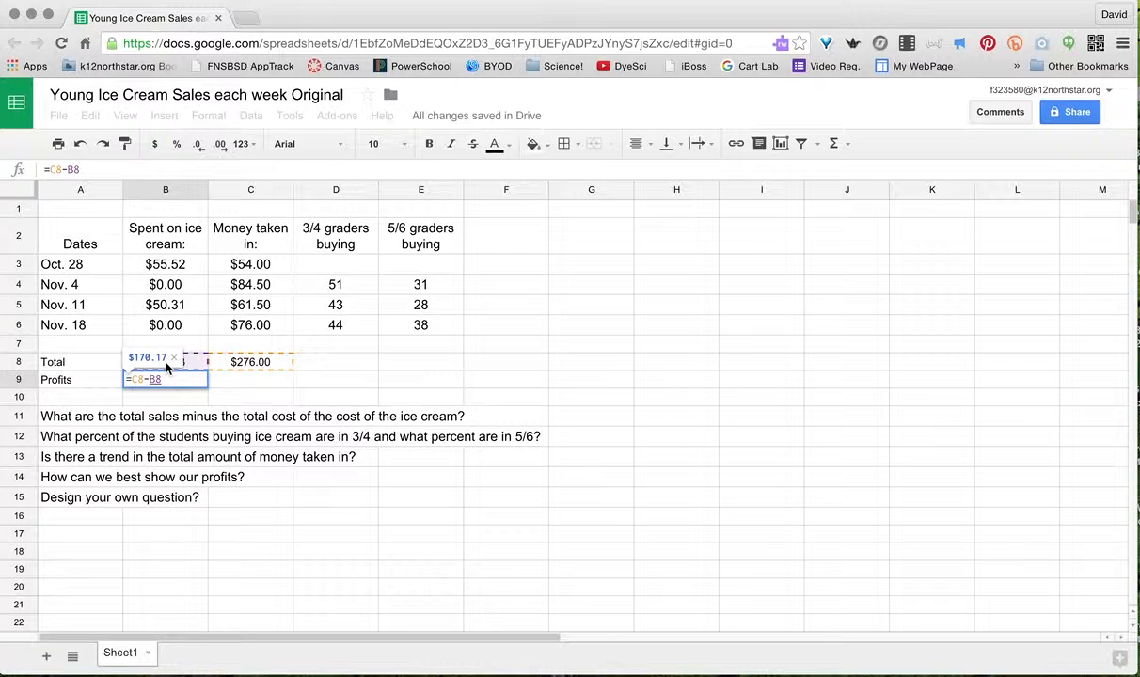
key("Return")
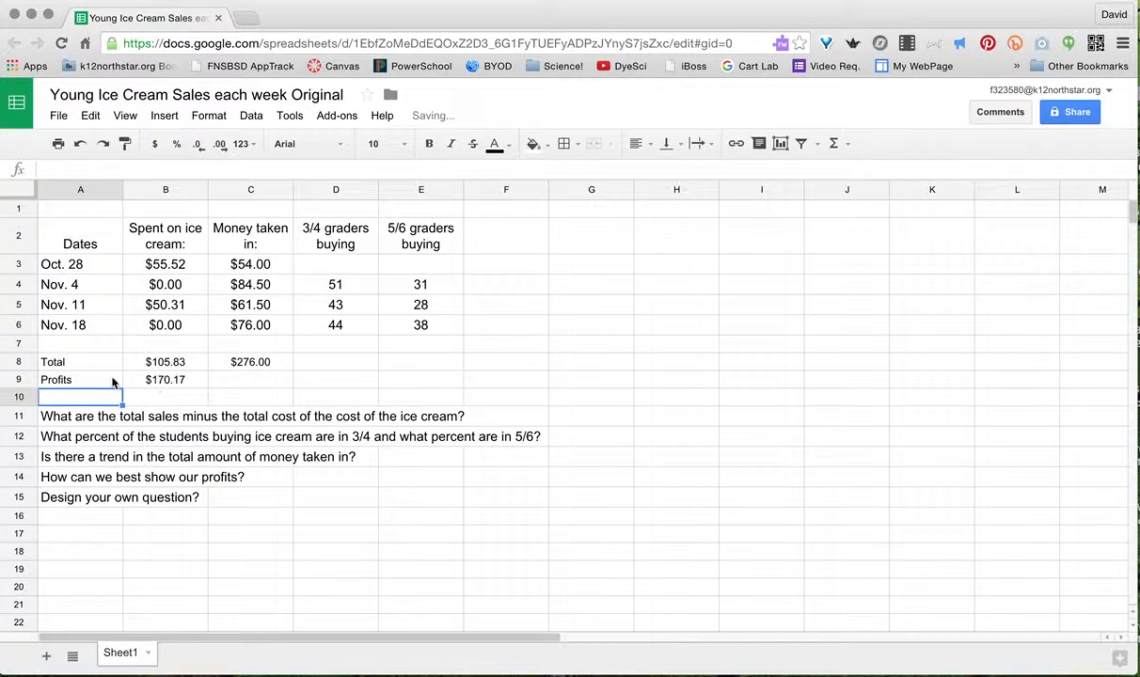
- Make the Profits cells A9:B9 bold with a yellow fill
left_click_drag(111, 381, 152, 379)
key("ctrl+b")
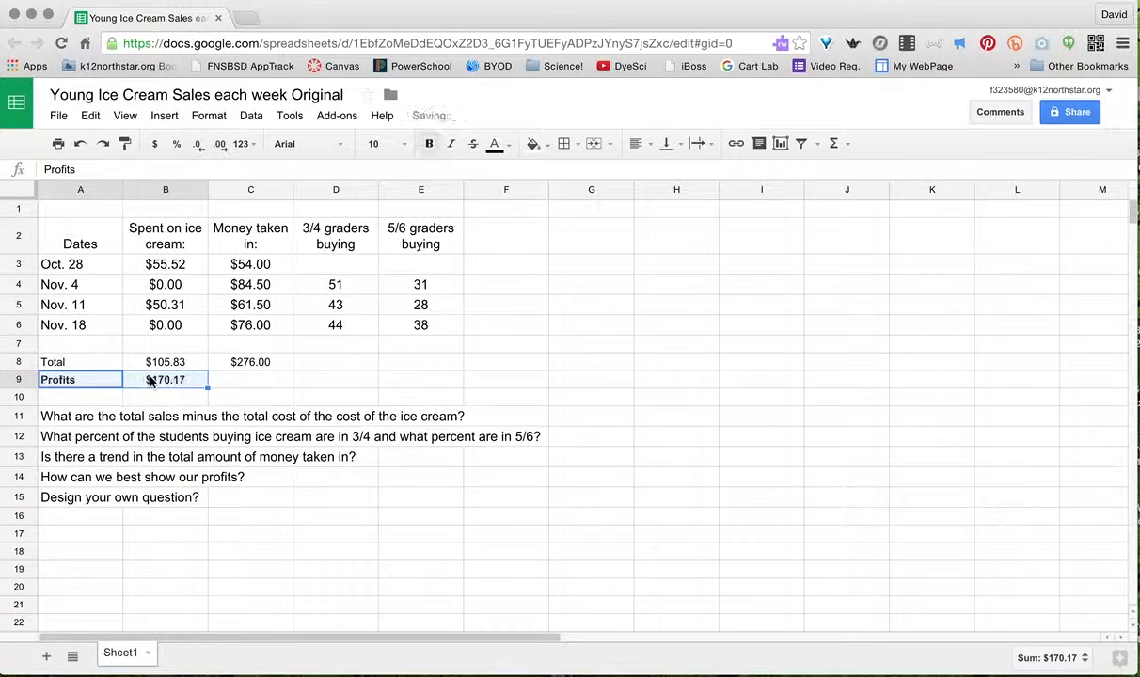
left_click(533, 144)
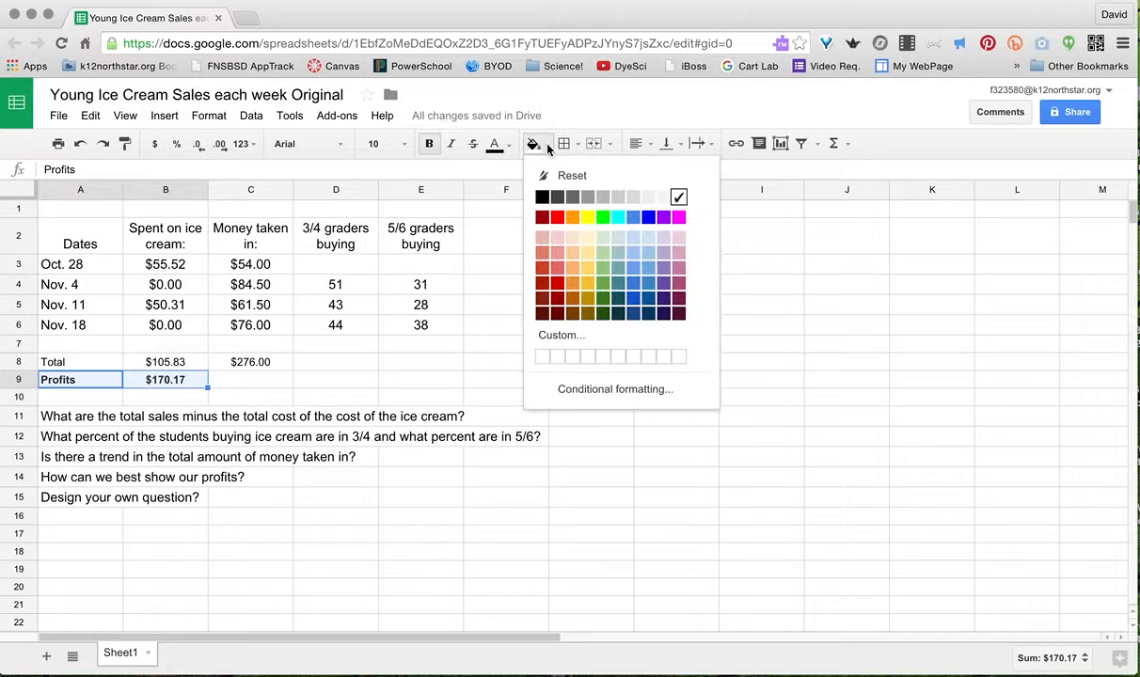
left_click(587, 219)
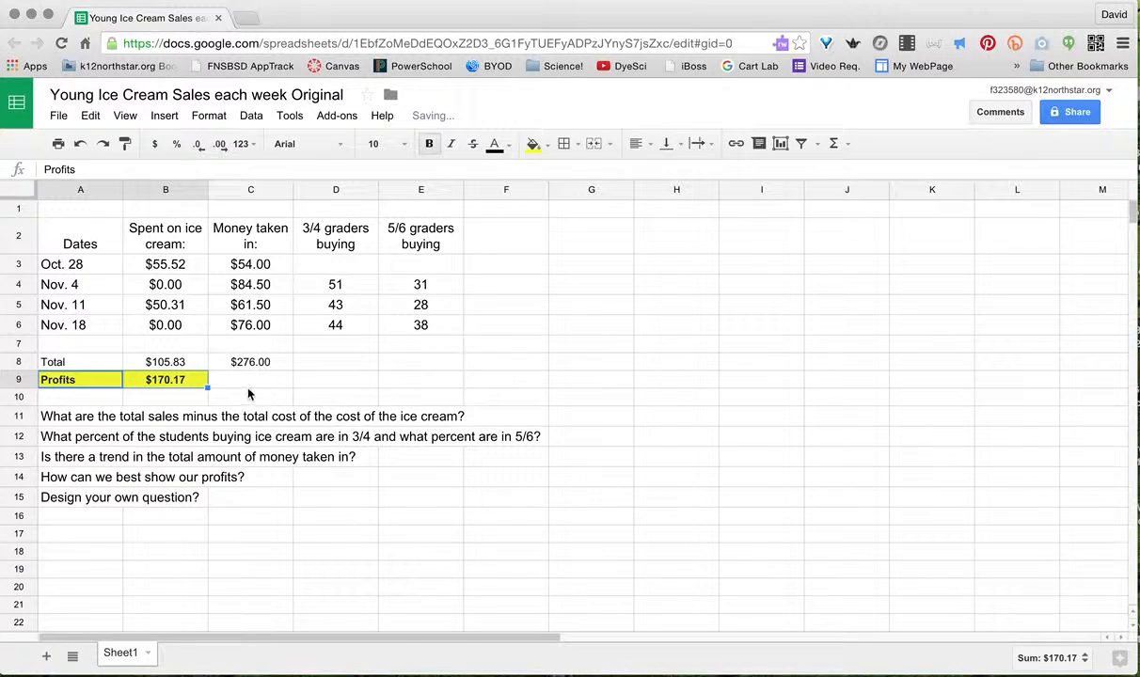
left_click(269, 362)
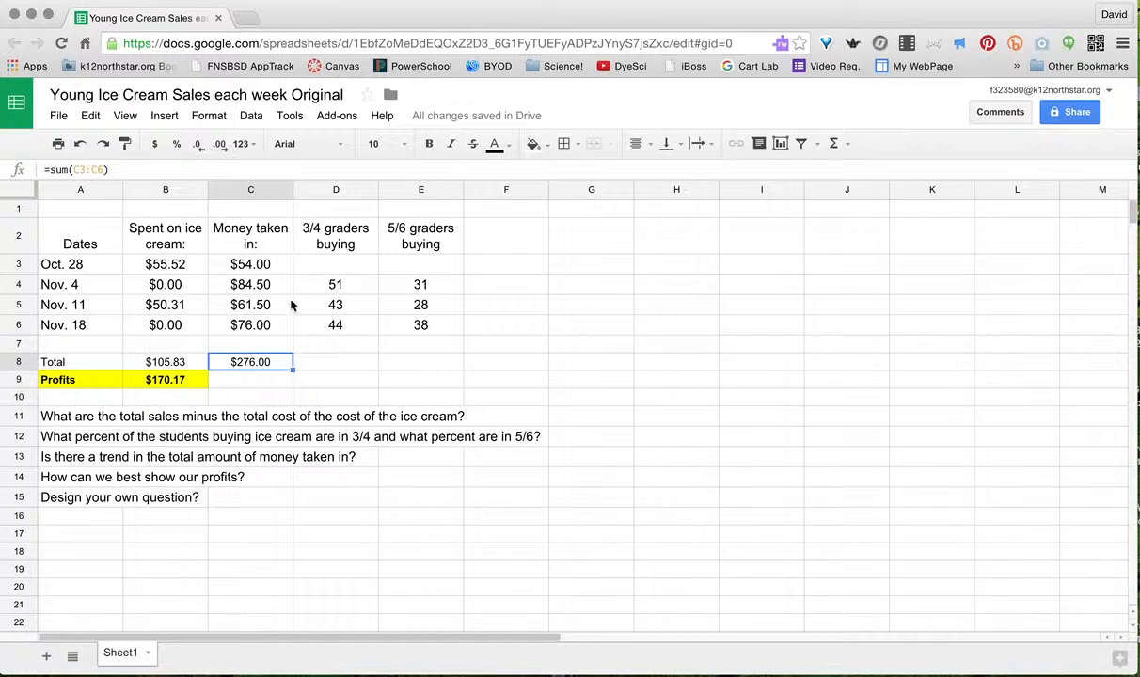
left_click(356, 288)
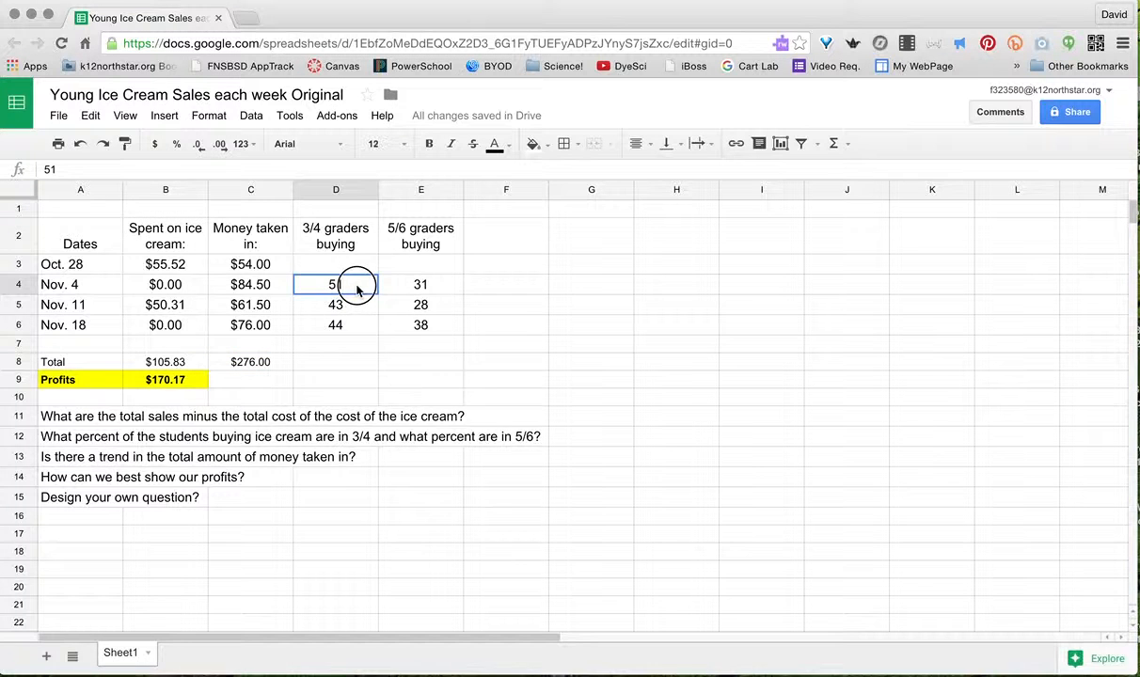
- Copy the C8 total formula across D8:E8, giving grader totals 138 and 97
left_click(279, 365)
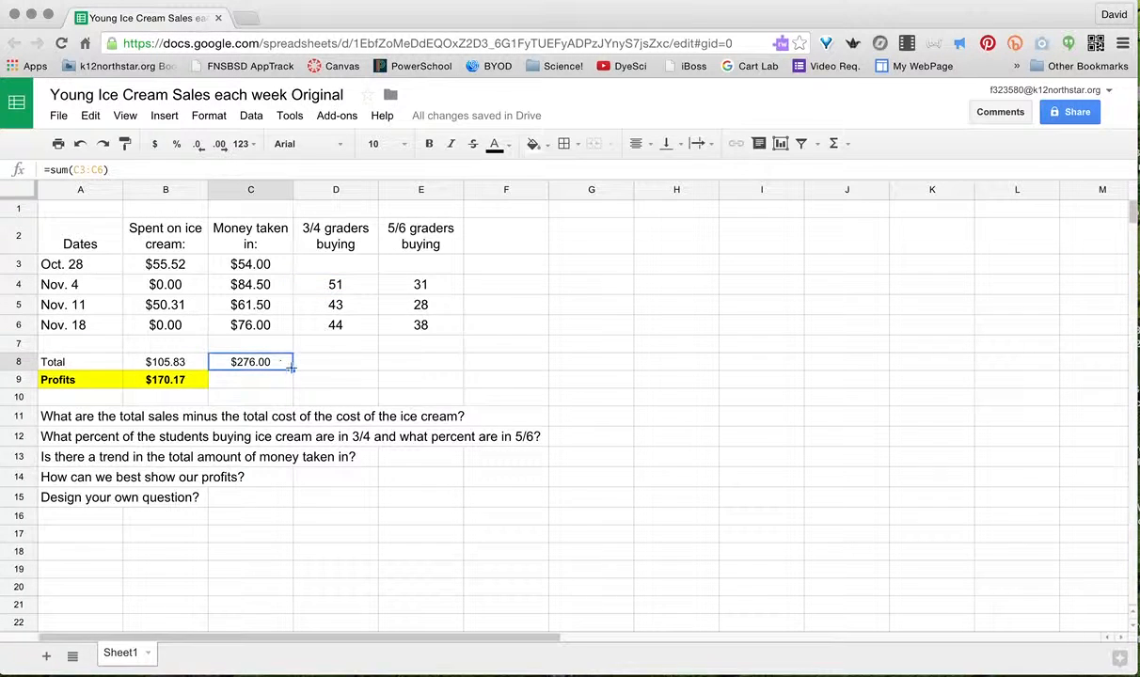
left_click_drag(293, 369, 446, 373)
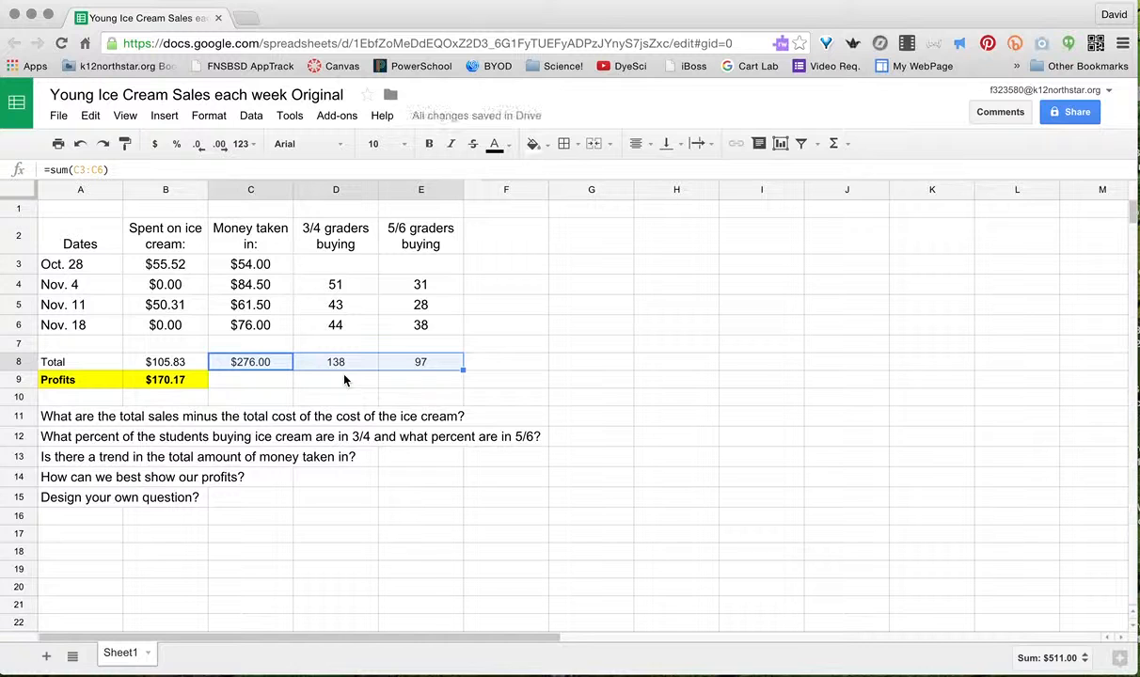
left_click(431, 386)
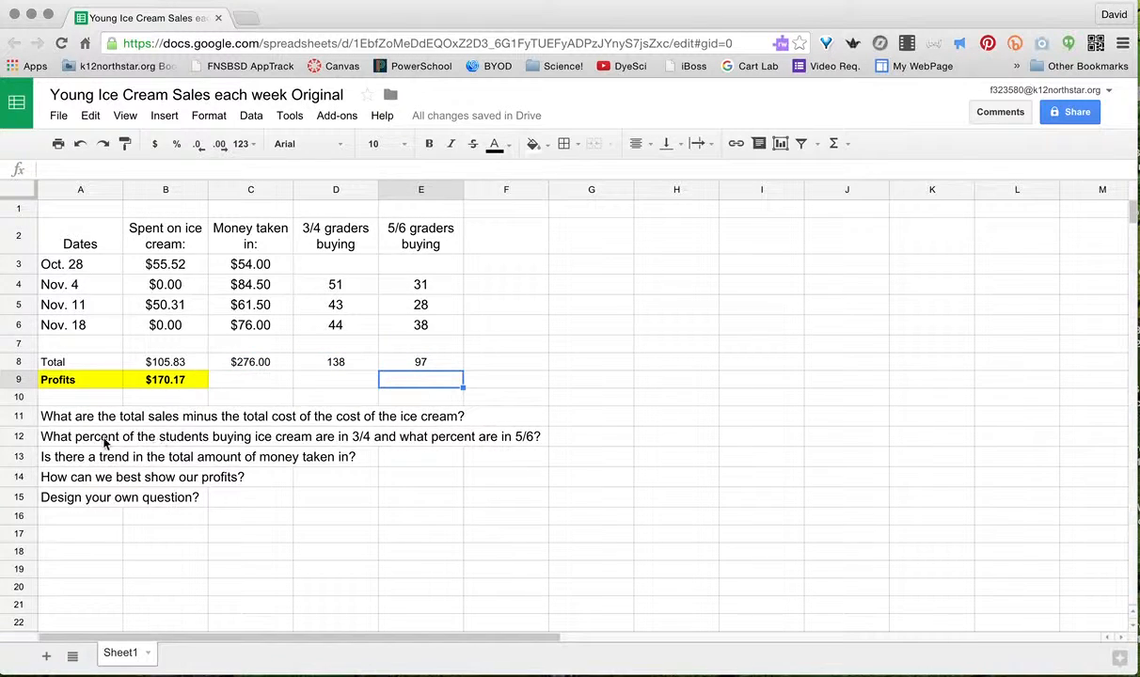
left_click(21, 437)
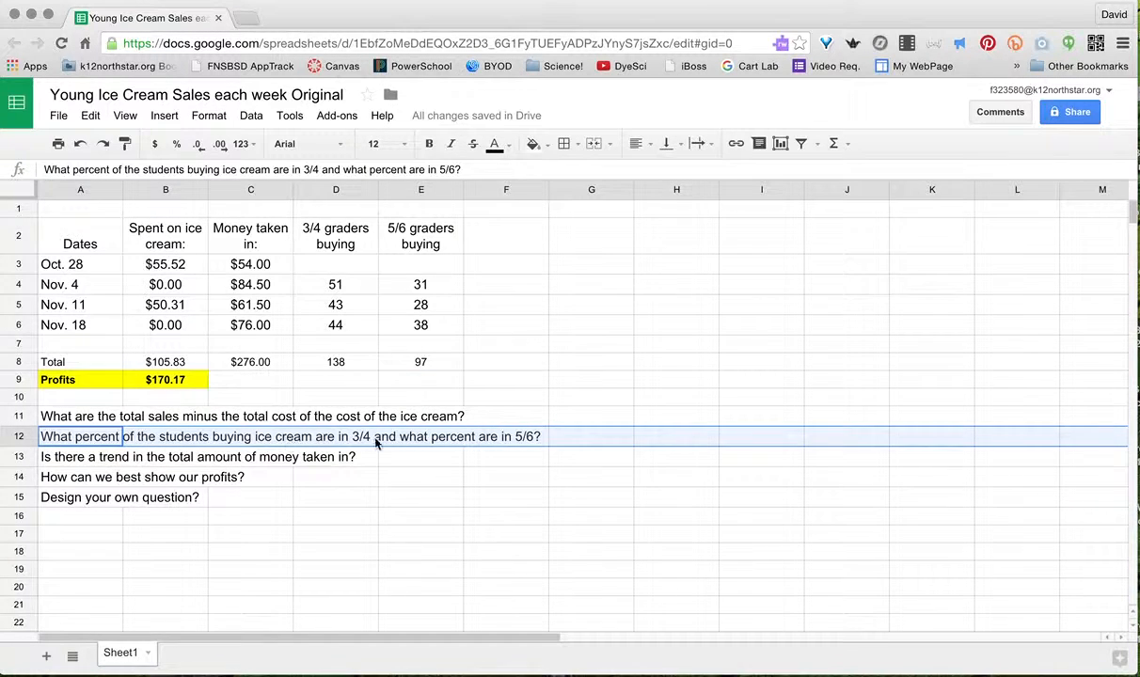
left_click(329, 364)
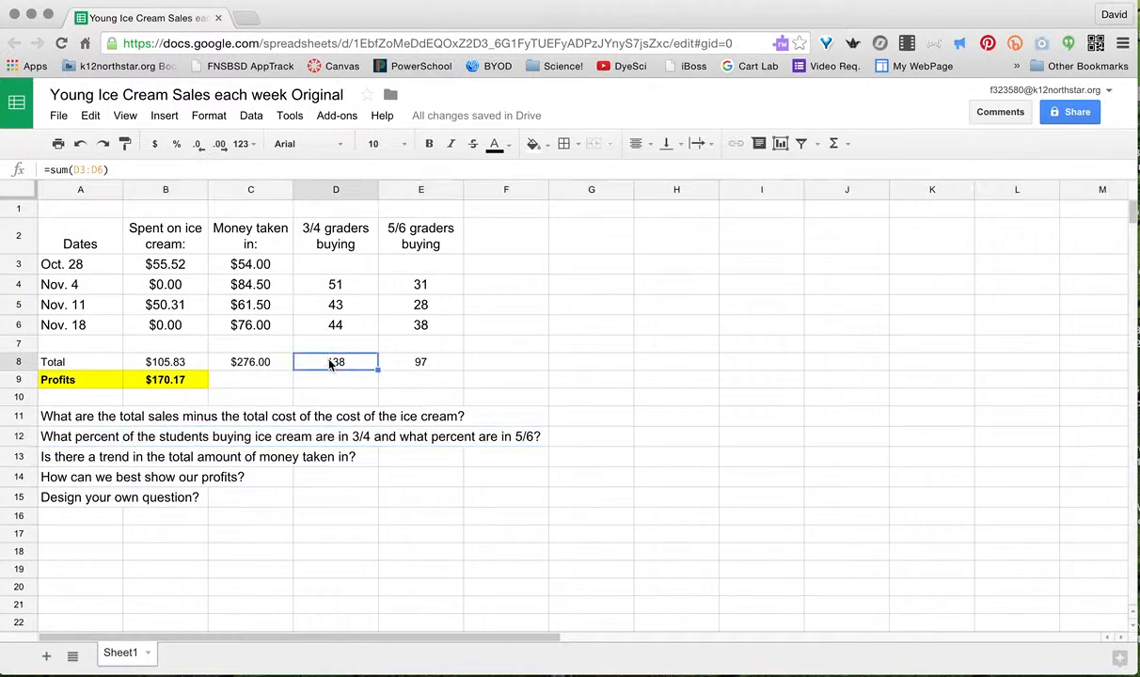
- Insert a pie chart of D8:E8 (138 and 97) titled 'Titles that make sense'
left_click_drag(326, 368, 442, 366)
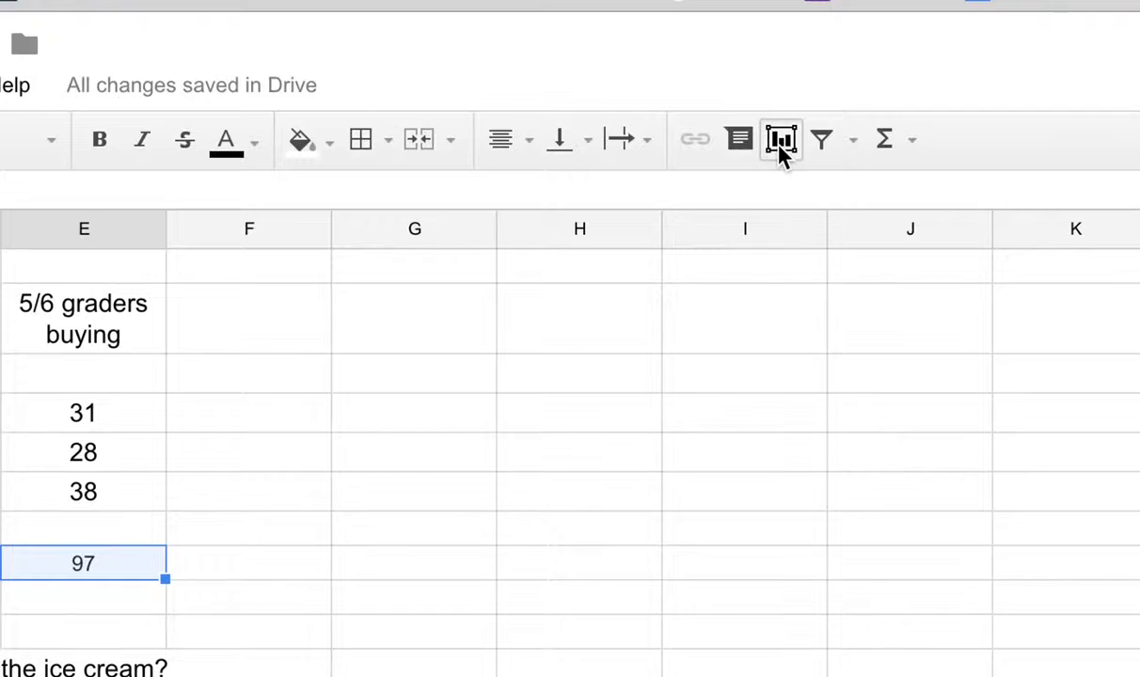
left_click(780, 141)
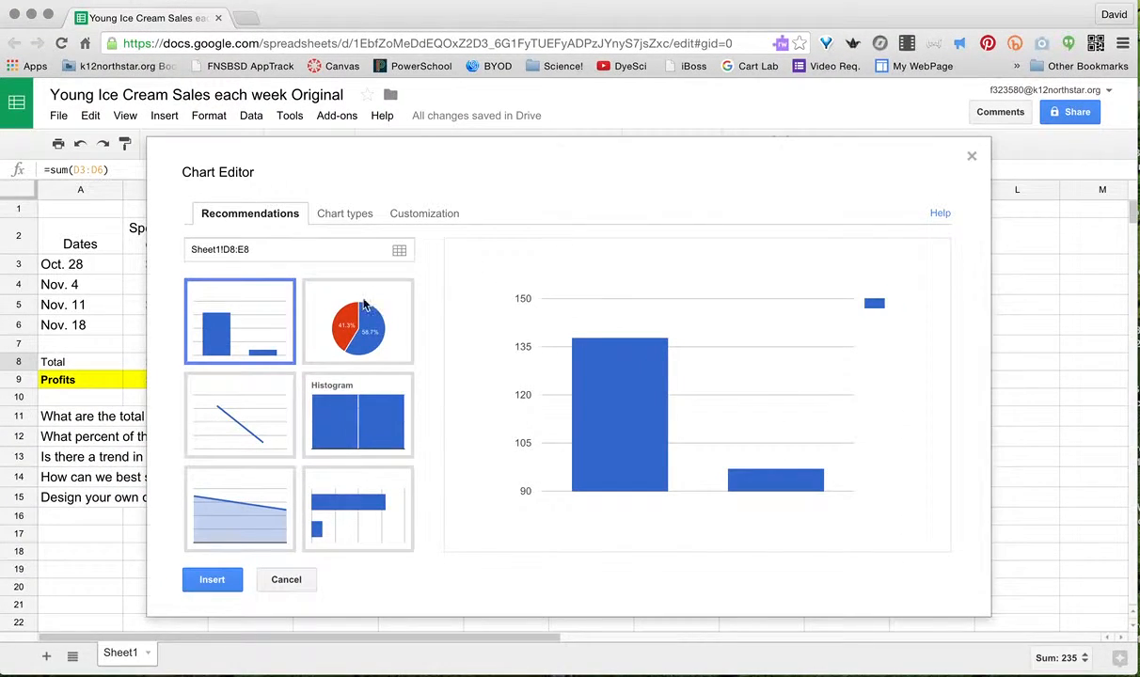
left_click(364, 326)
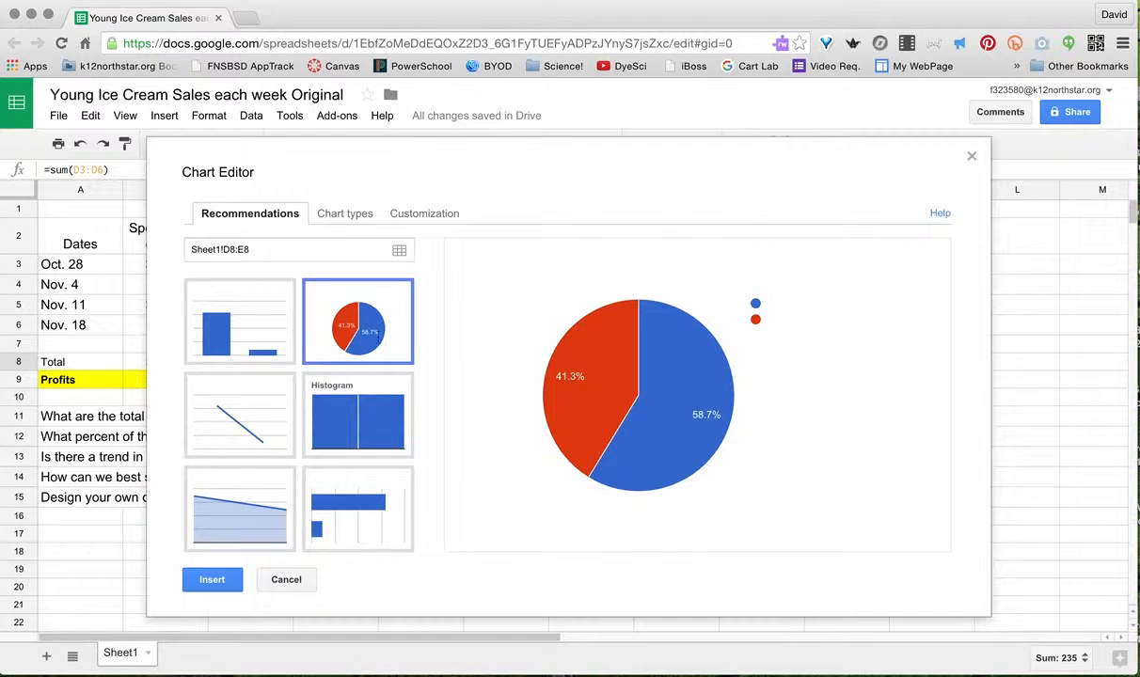
left_click(434, 216)
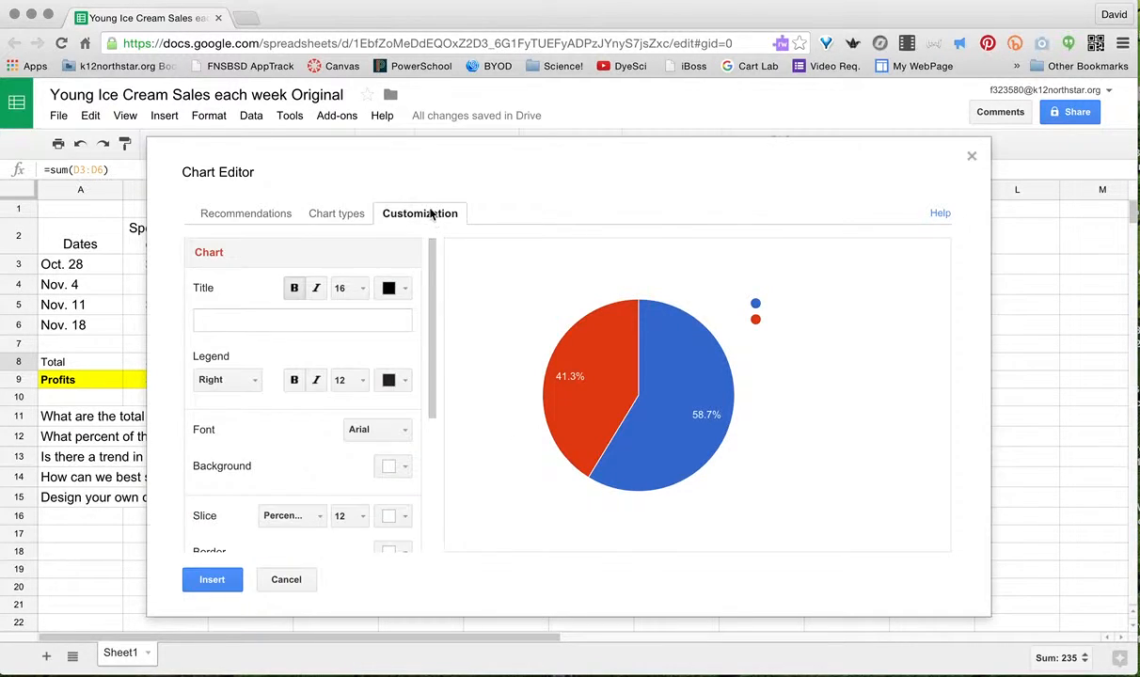
left_click(293, 324)
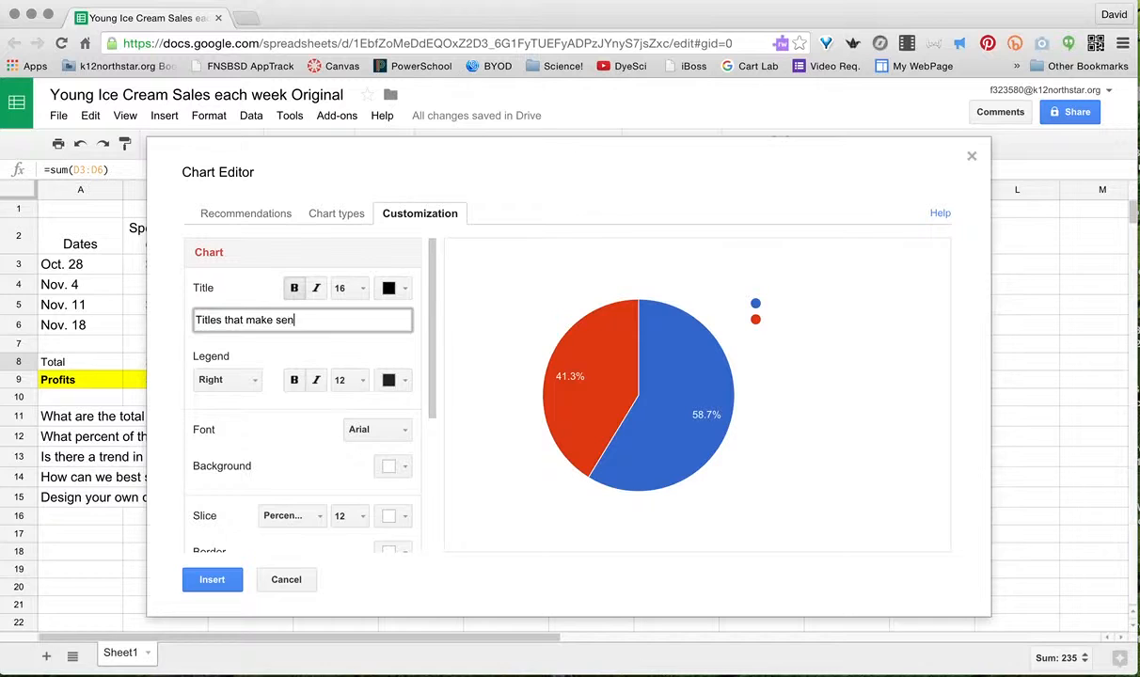
scroll(272, 425, "down", 2)
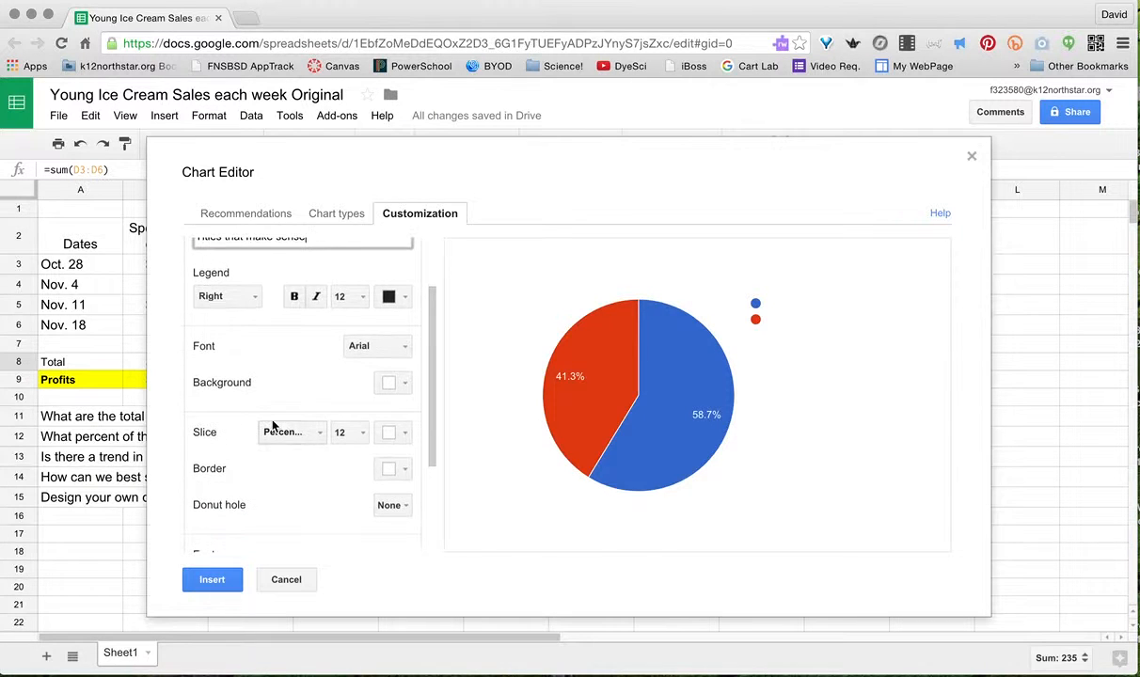
scroll(272, 425, "down", 4)
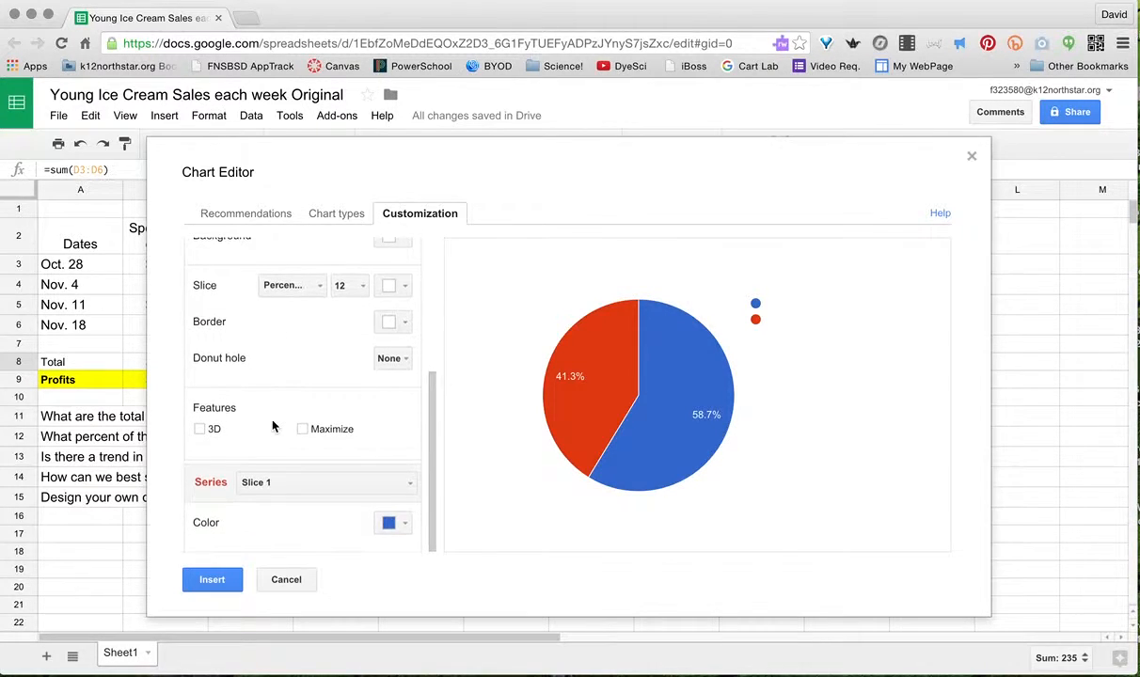
left_click(211, 581)
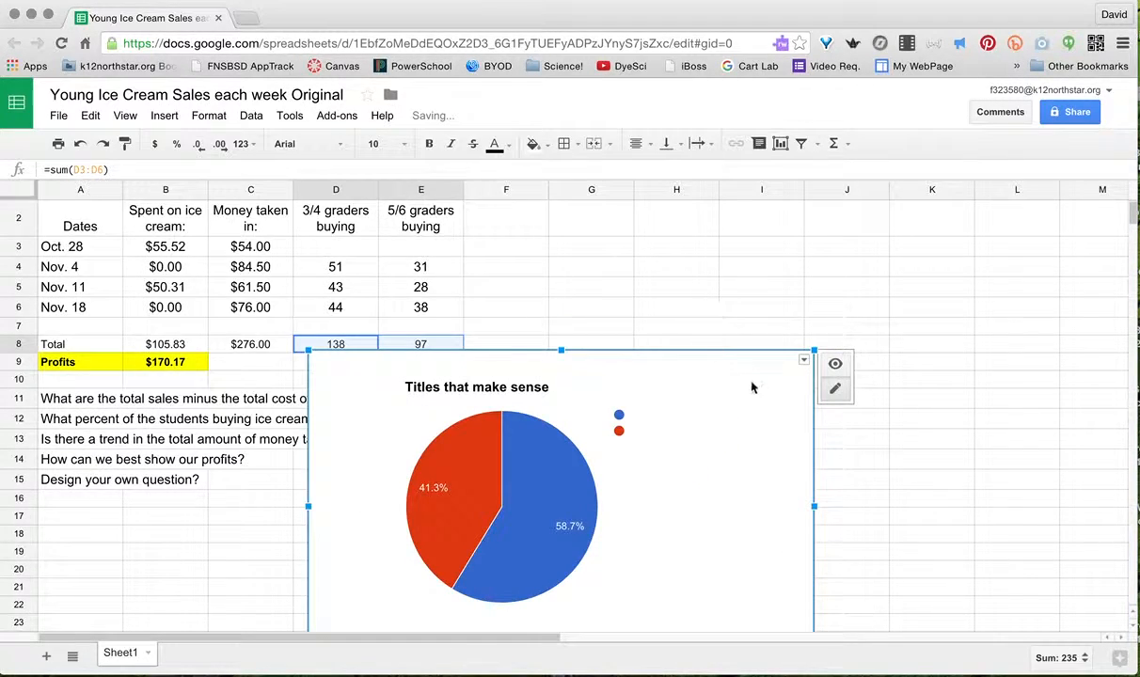
- Move the pie chart over columns G–L, then select A2:A6 together with C2:C6
left_click_drag(711, 362, 990, 248)
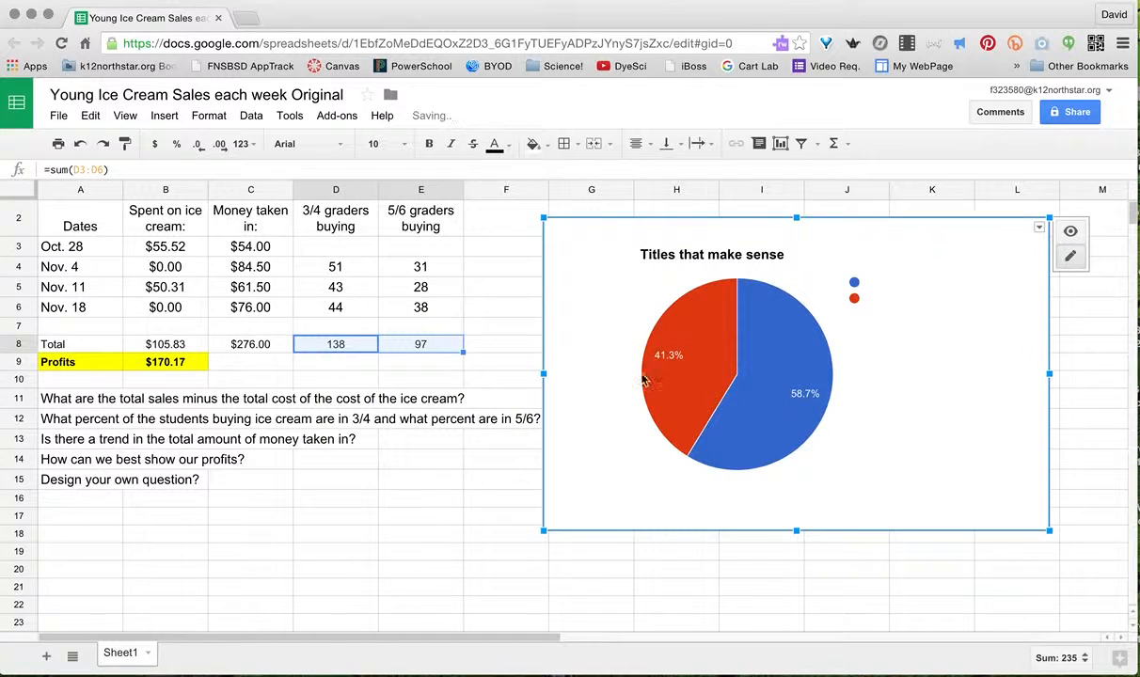
left_click(28, 440)
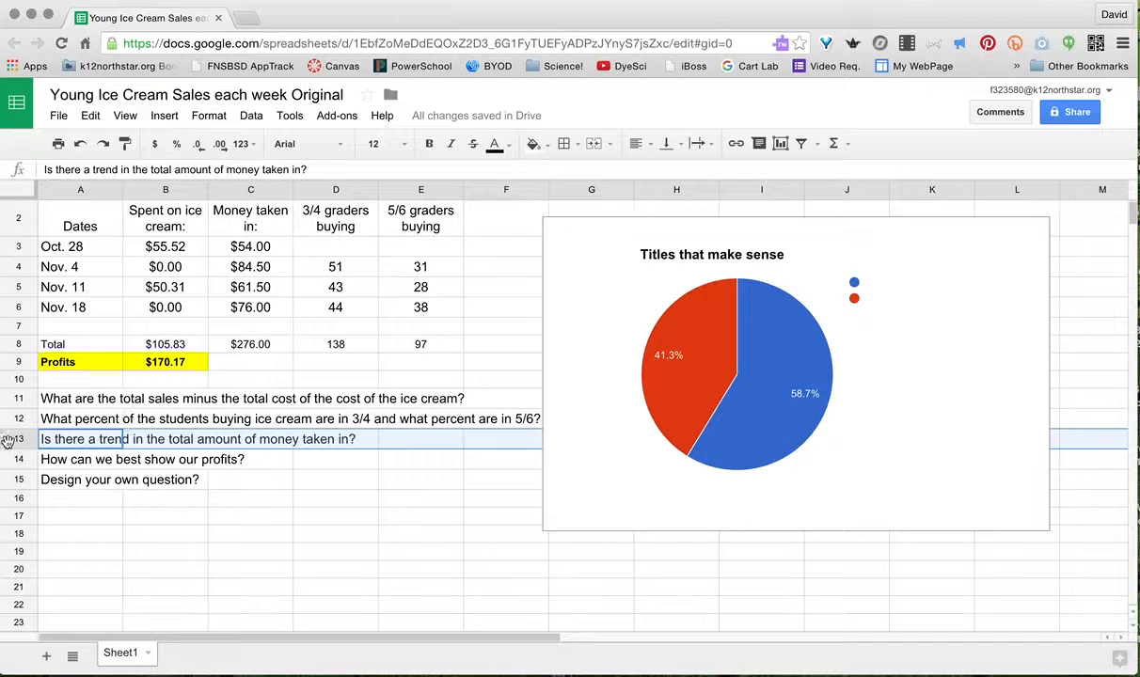
left_click(90, 216)
left_click_drag(91, 216, 226, 309)
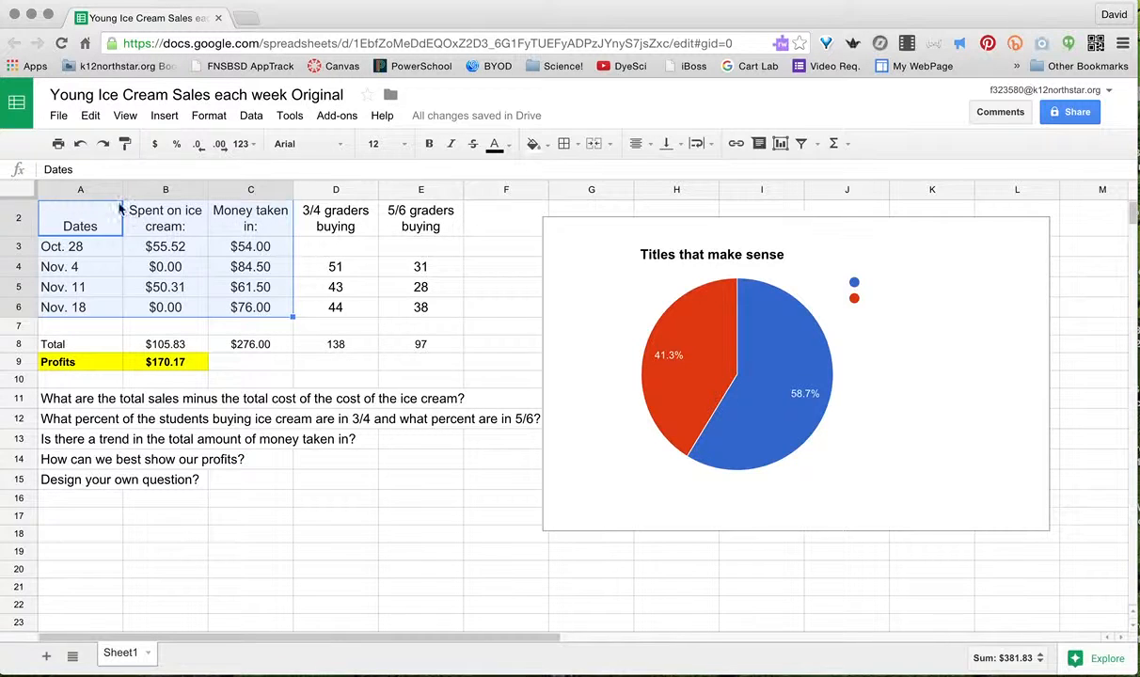
left_click(94, 189)
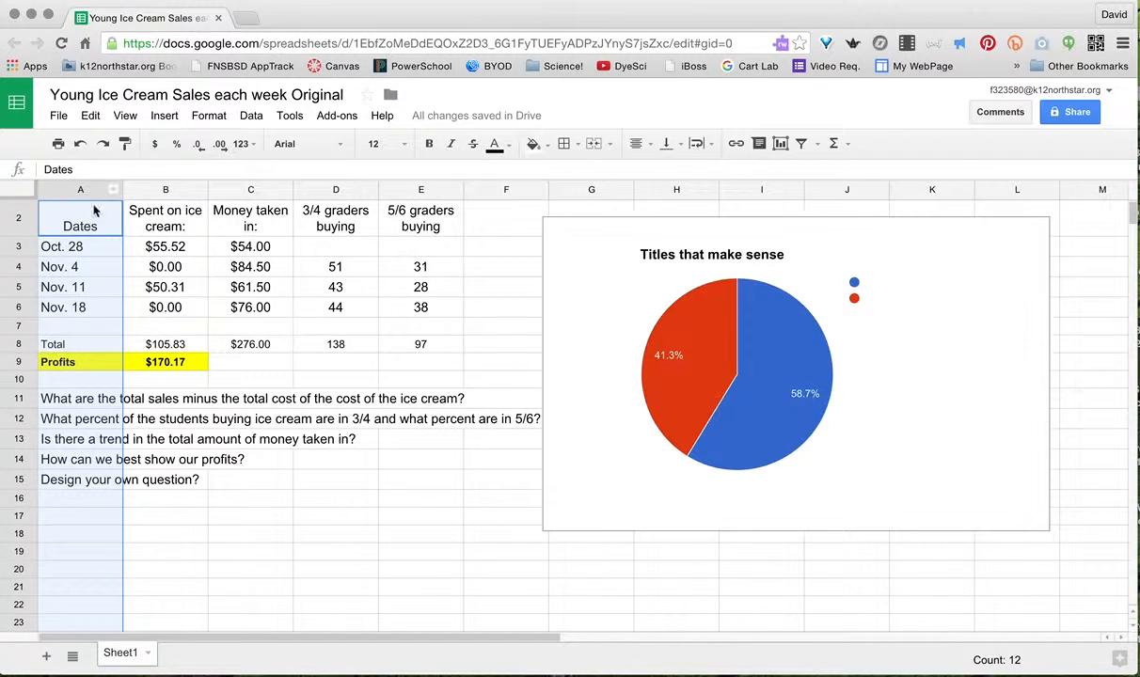
left_click_drag(78, 218, 74, 318)
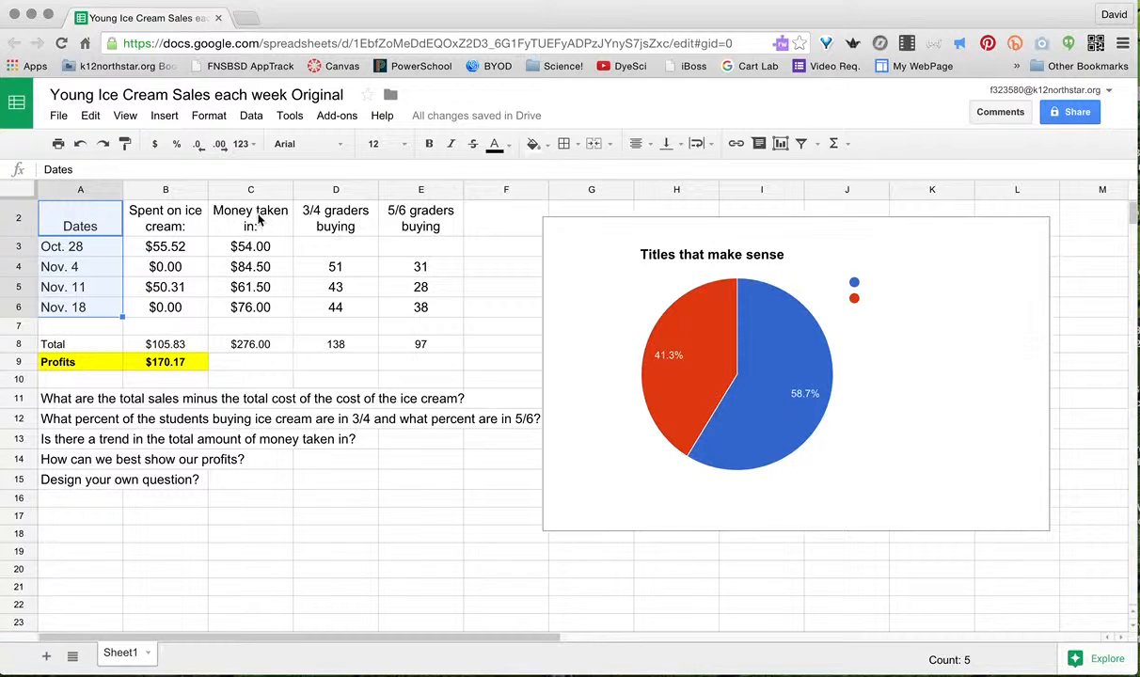
left_click_drag(259, 218, 262, 315)
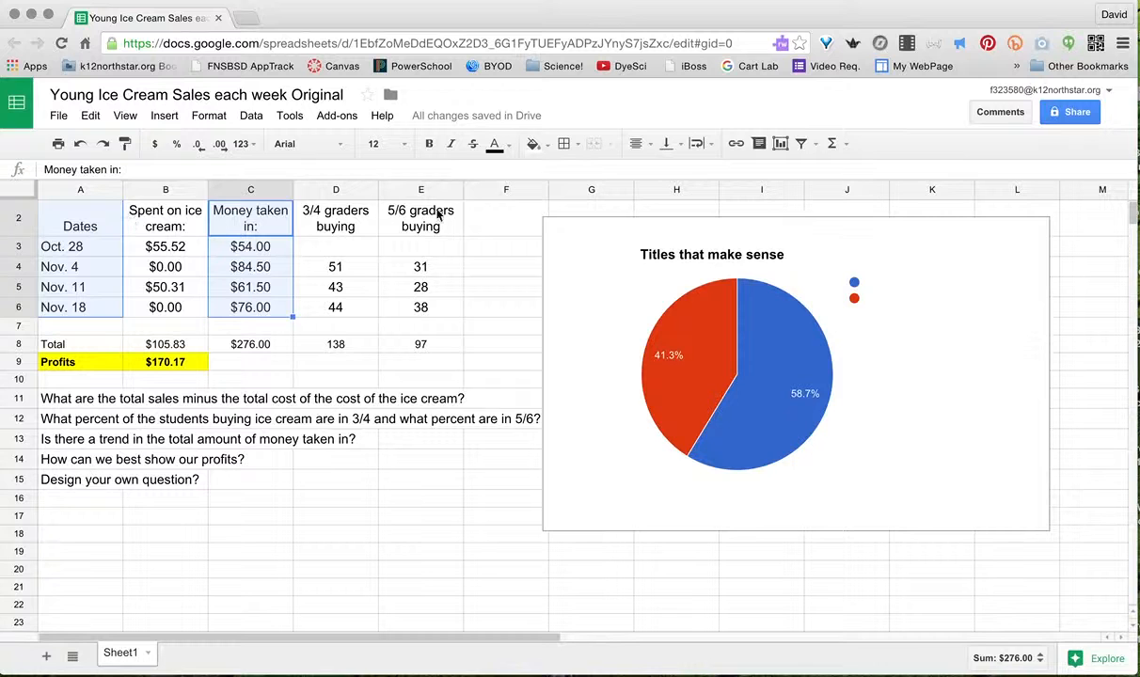
- Start an area chart of the dates and takings, titled 'Better Titles!!!'
left_click(780, 146)
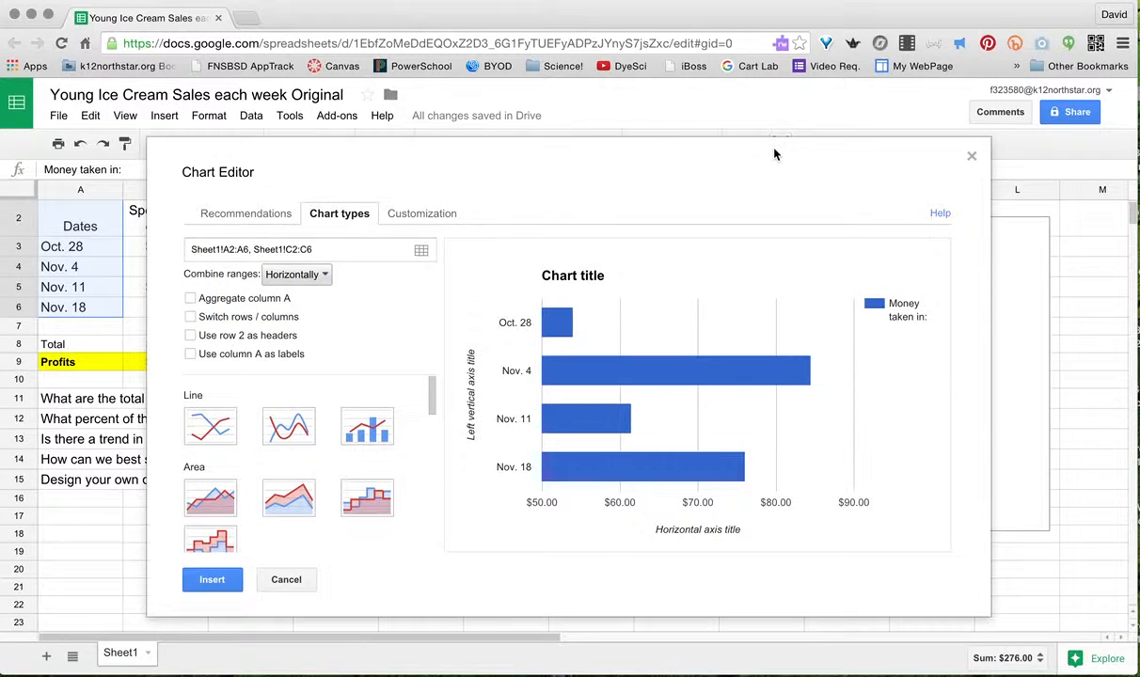
left_click(211, 425)
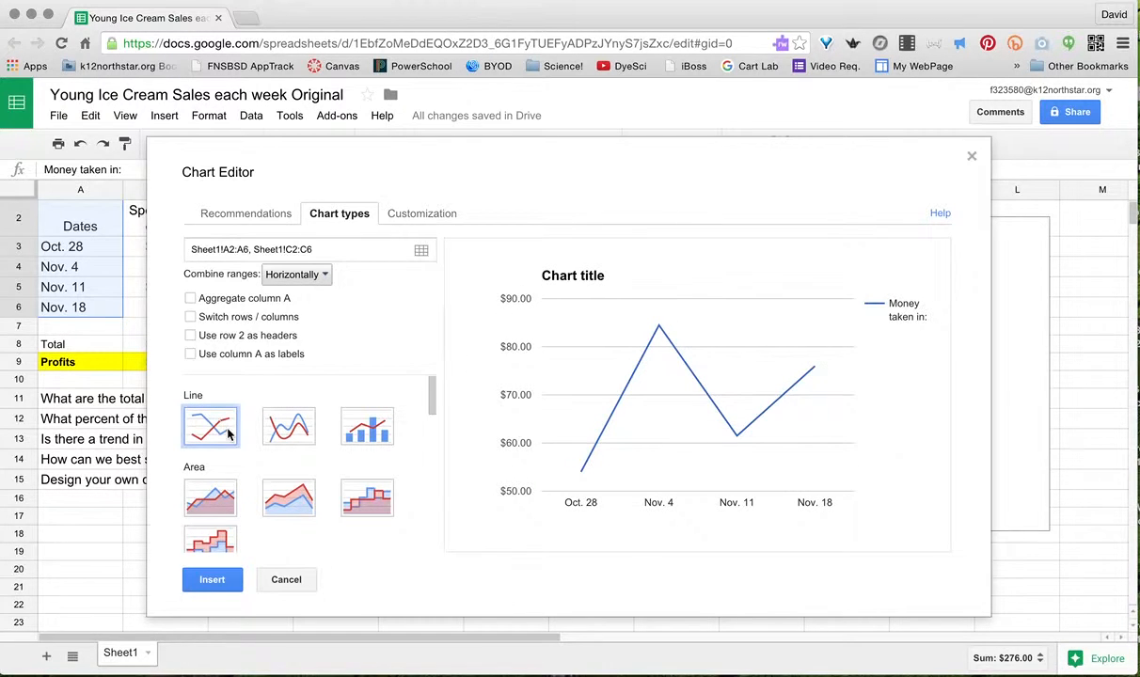
left_click(228, 501)
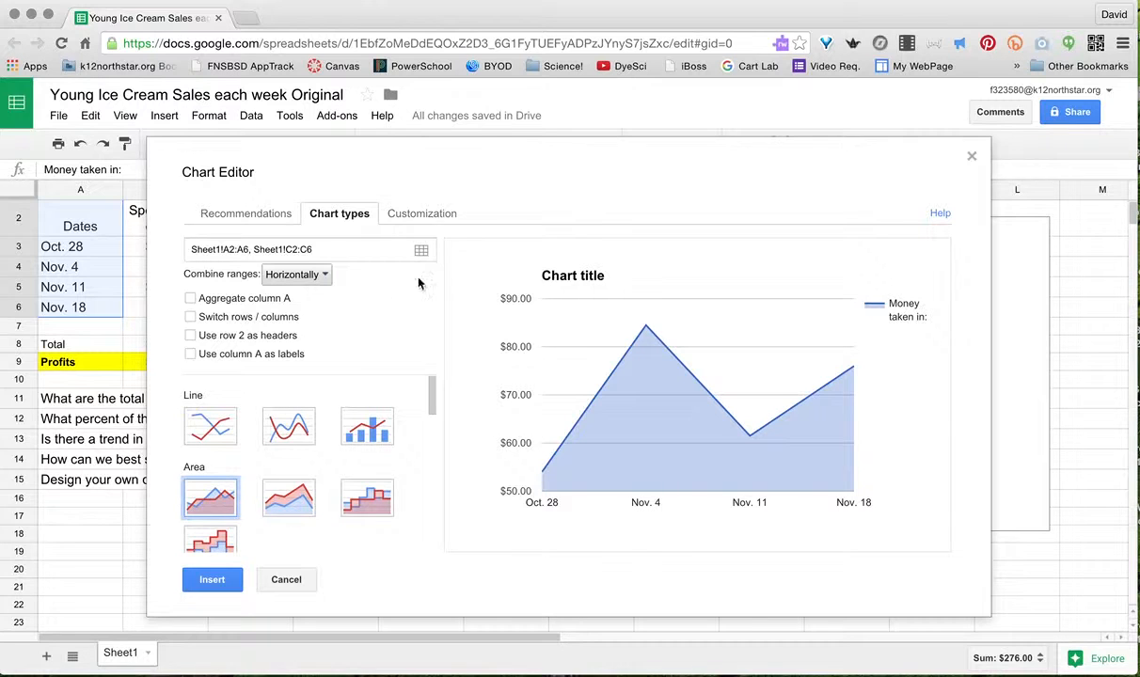
left_click(413, 216)
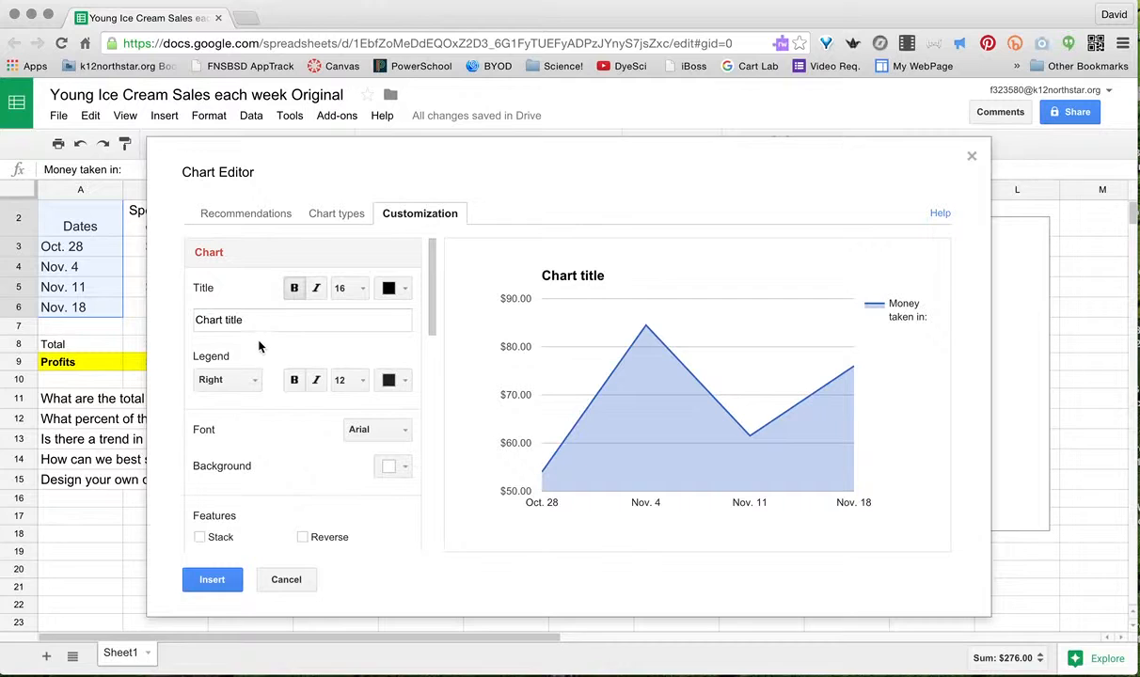
left_click_drag(326, 320, 173, 321)
type("Bette")
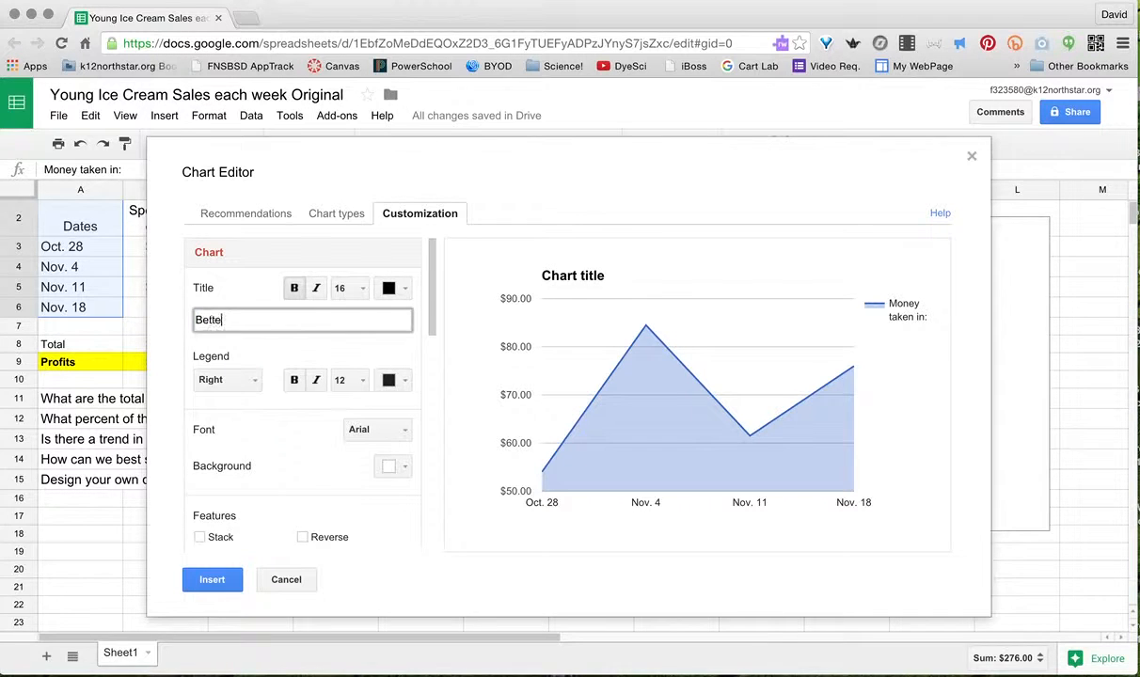
type("r Titles")
- Title the axes 'Dates of Sales' and 'Total amount earned', then insert the chart
scroll(267, 448, "down", 4)
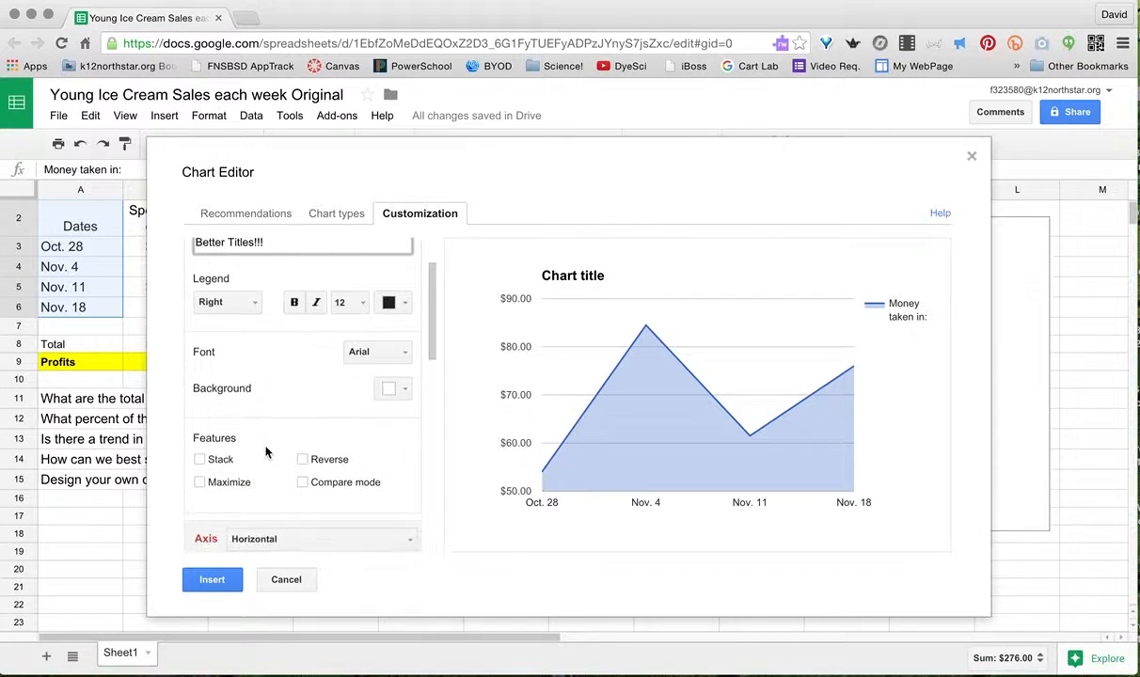
scroll(267, 452, "down", 1)
left_click(243, 488)
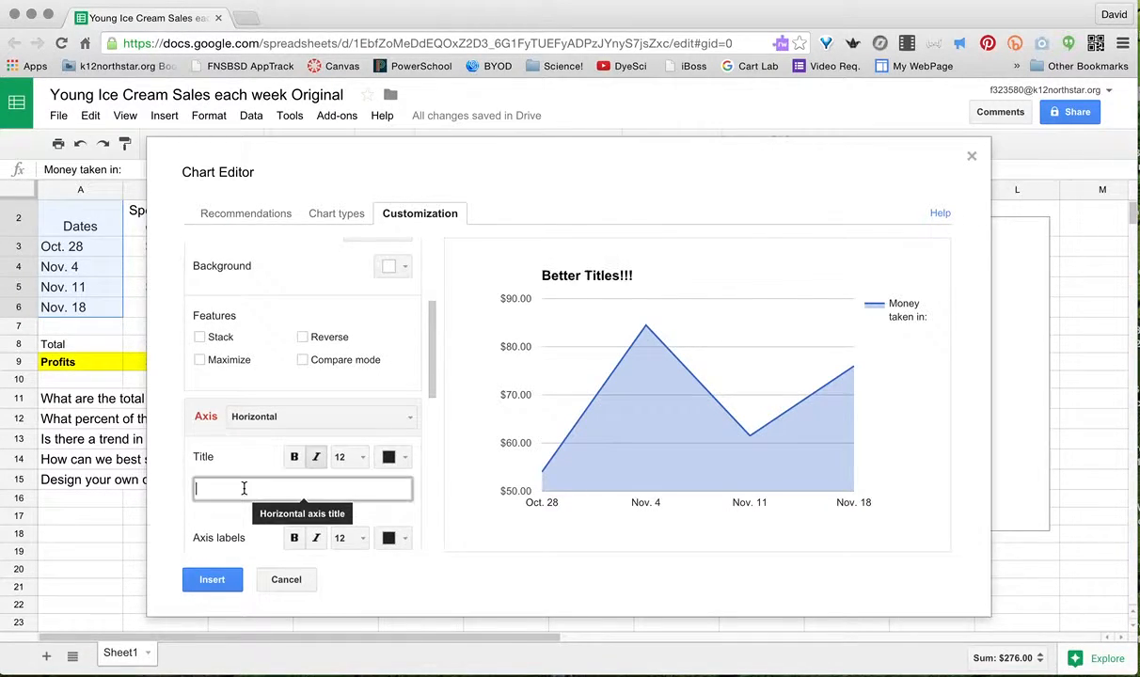
type("Date")
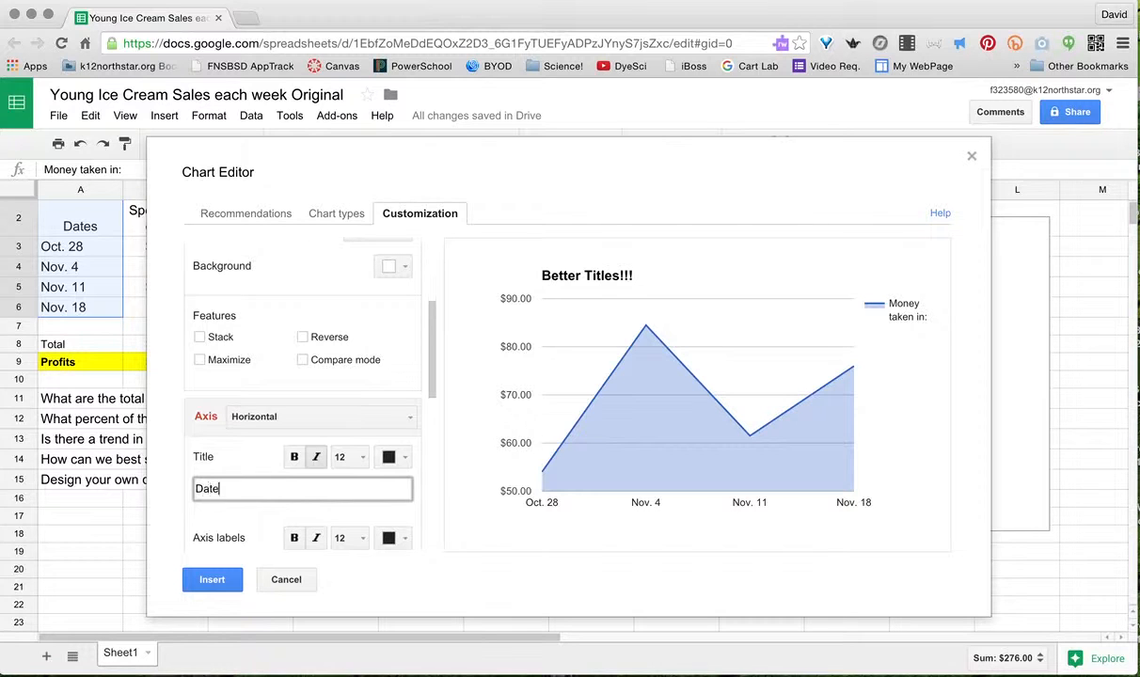
type("s of Sales")
left_click(316, 416)
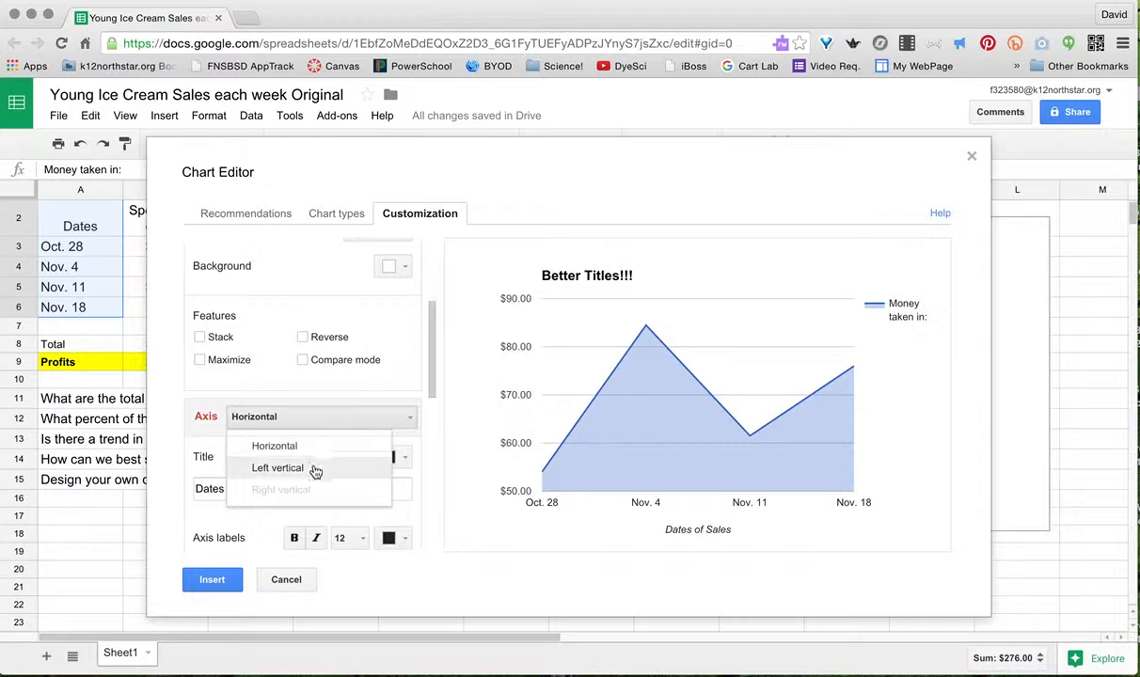
left_click(316, 468)
left_click(300, 491)
type("To")
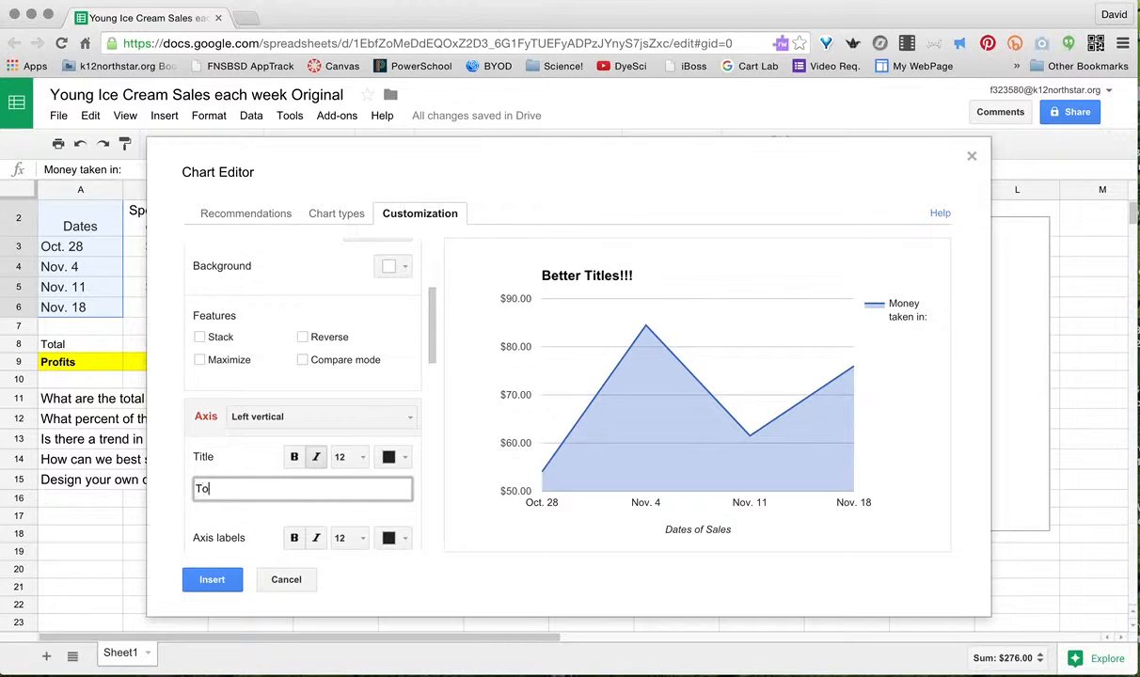
type("tal amount earned")
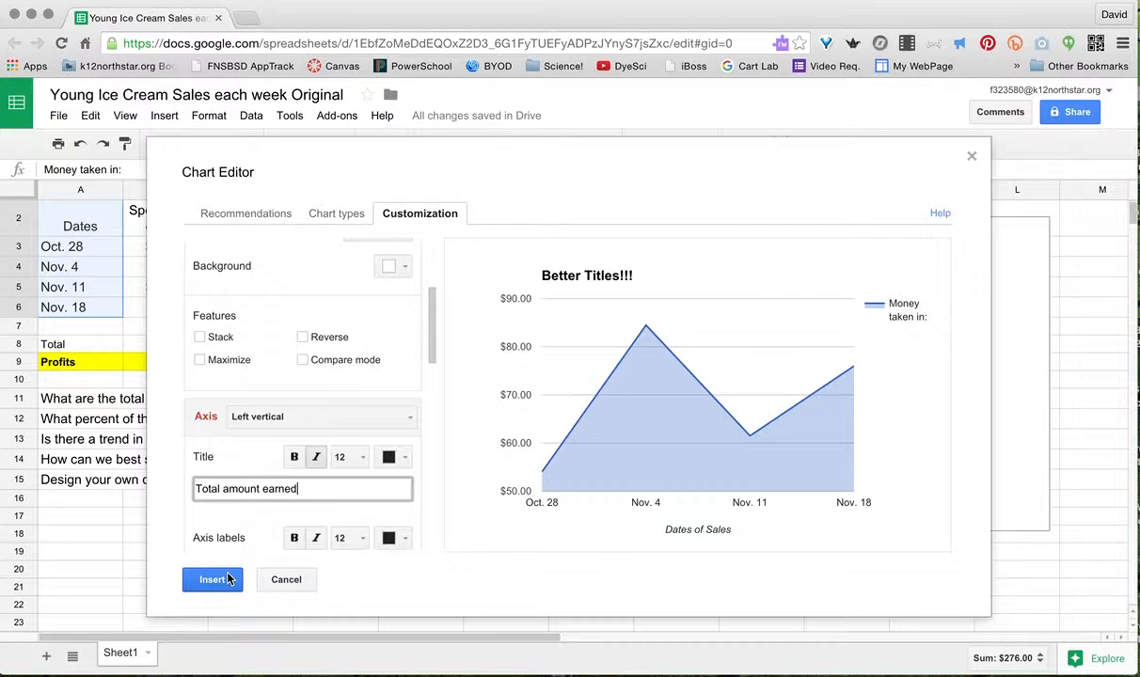
left_click(226, 578)
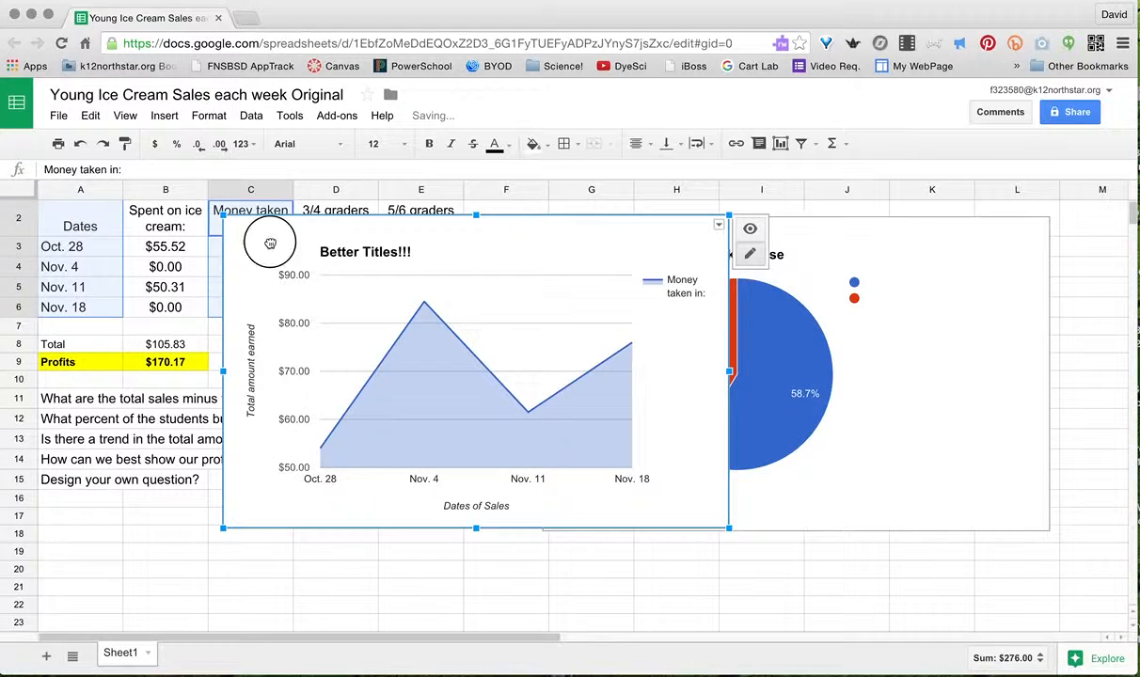
- Move the area chart right of the table and select A2:C6
left_click_drag(269, 243, 607, 243)
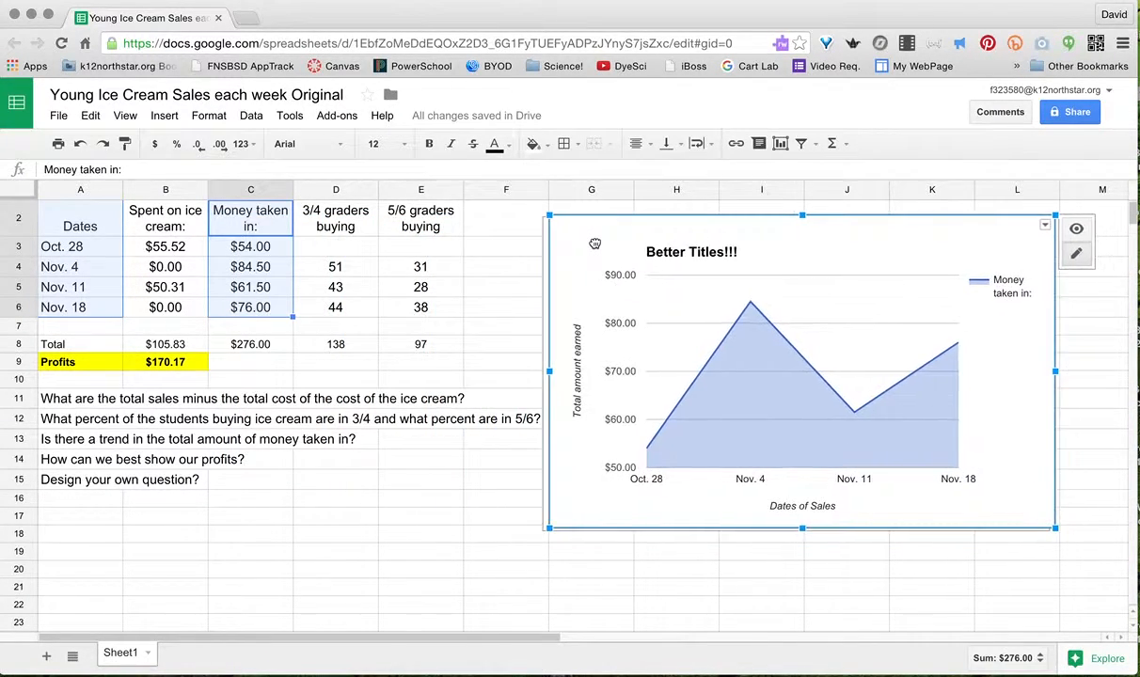
left_click(90, 223)
left_click_drag(82, 222, 239, 314)
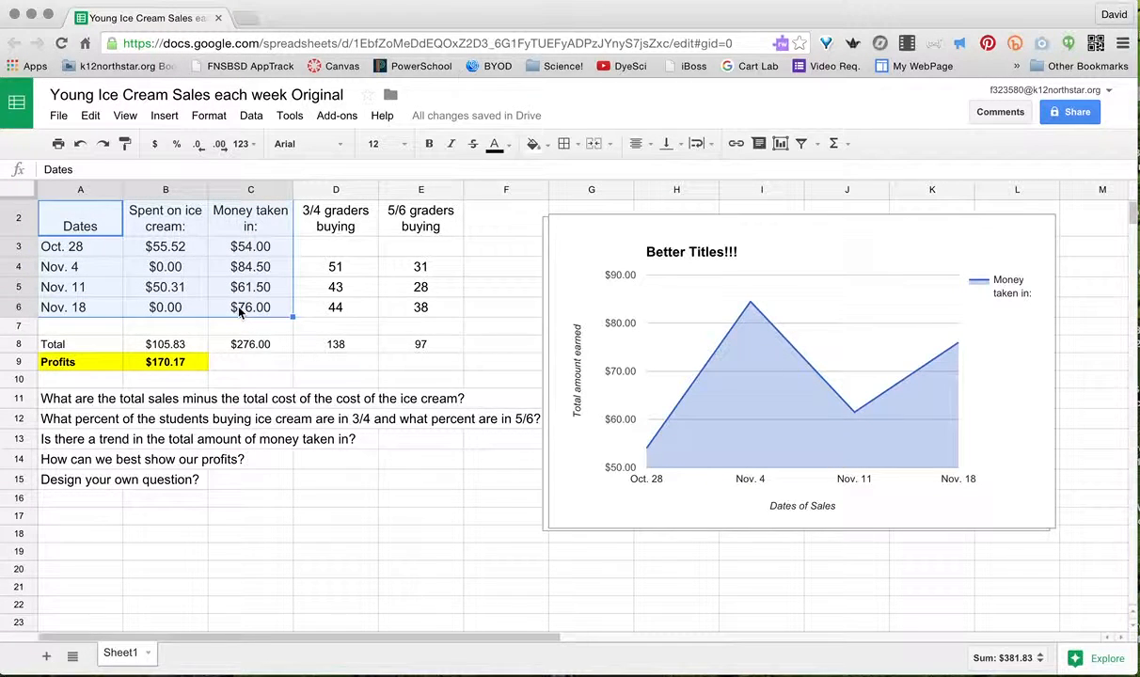
- Insert the recommended two-series area chart of spending and takings, placed beside the table
left_click(779, 143)
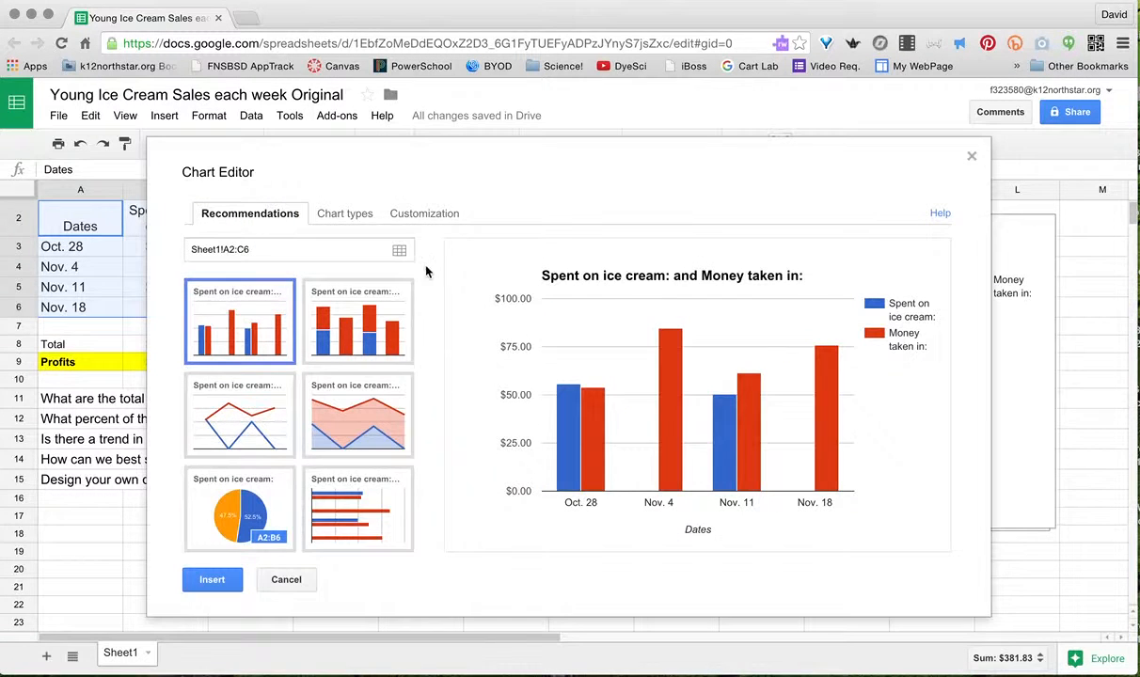
left_click(347, 410)
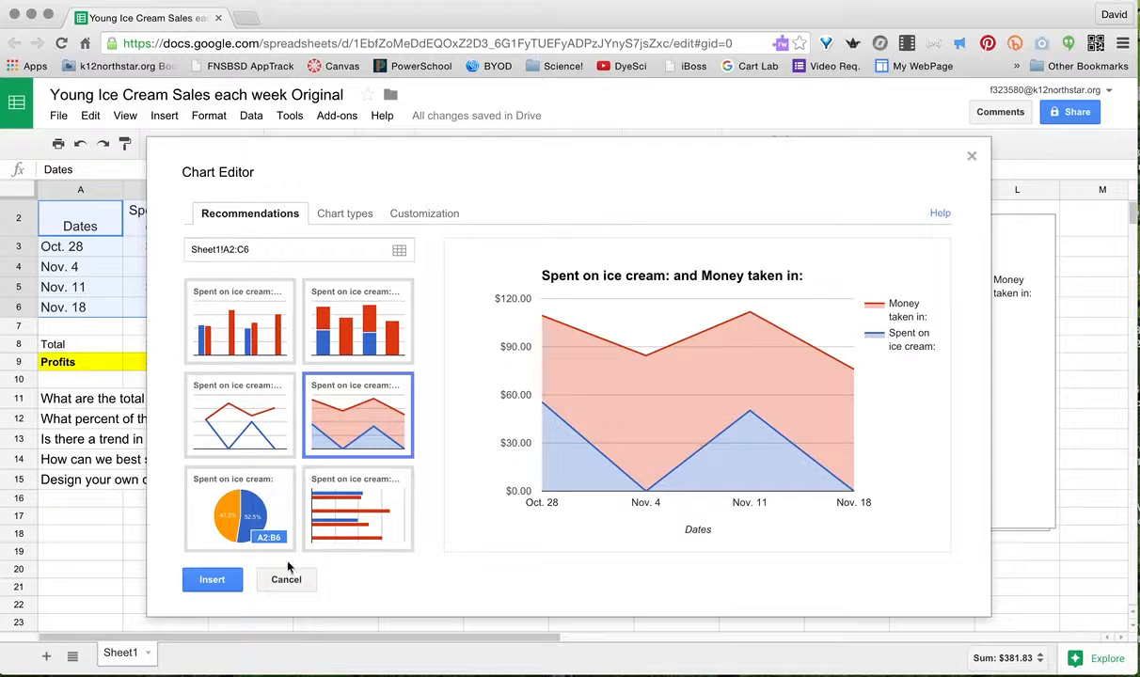
left_click(209, 580)
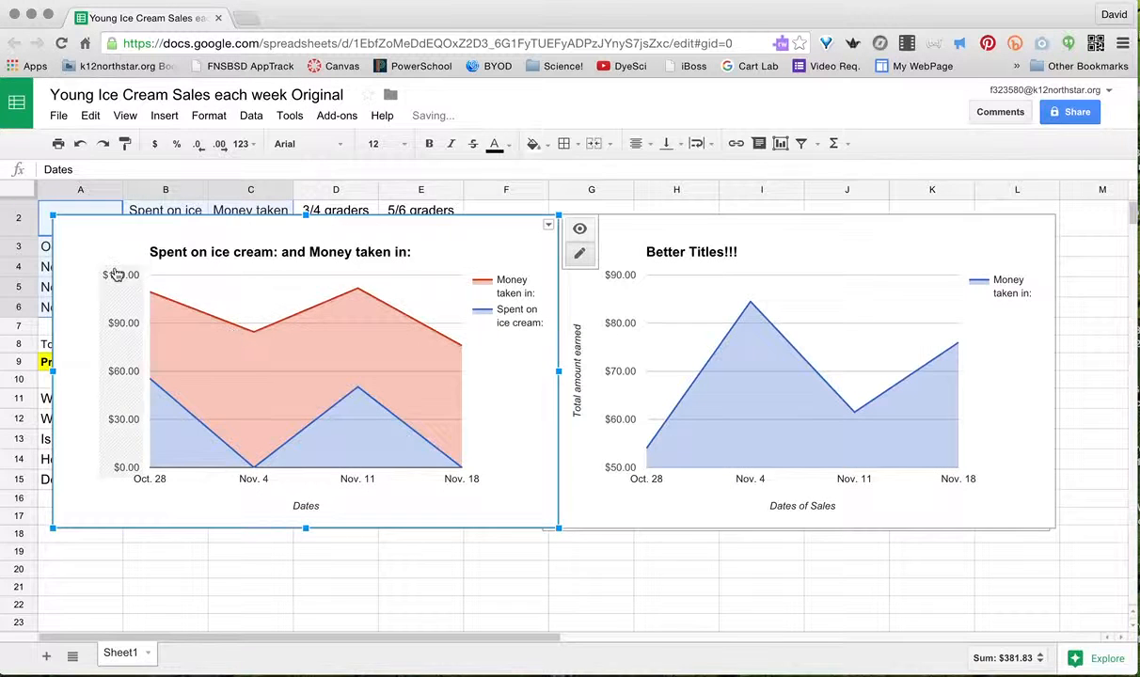
left_click_drag(97, 234, 594, 249)
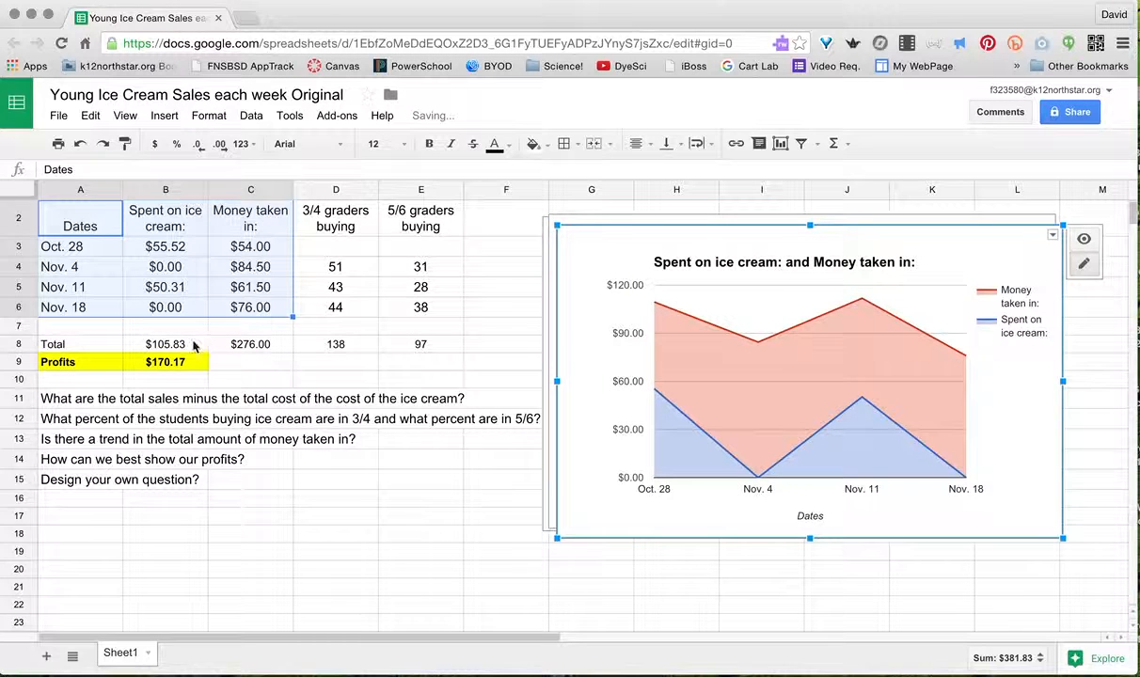